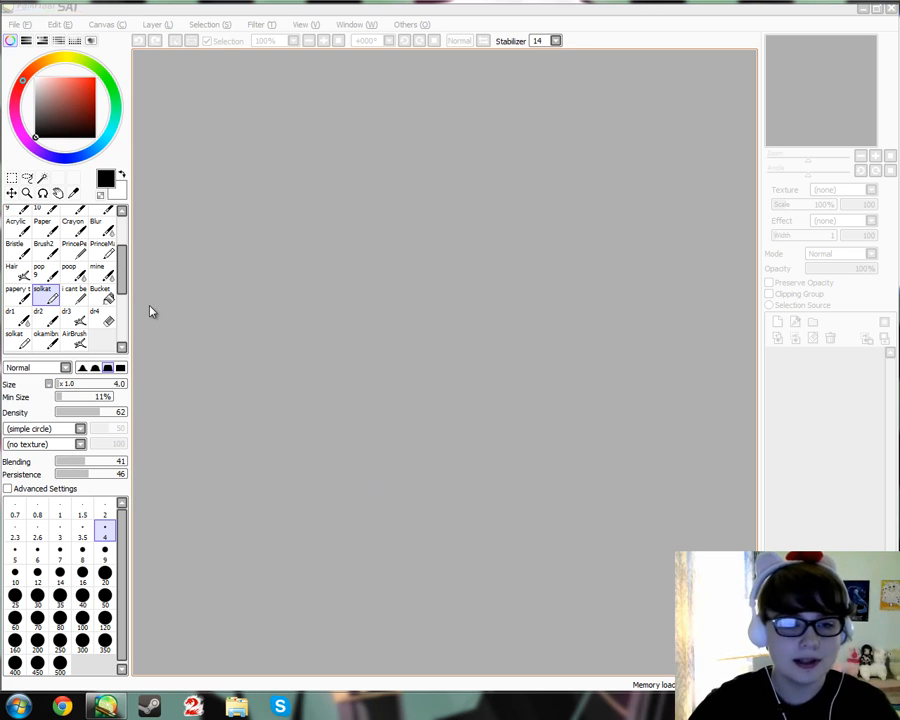
Look through the brush collection from the standard tools to the custom brushes.
mouse_move(121, 272)
left_mouse_down()
mouse_move(121, 244)
mouse_move(121, 314)
left_mouse_up()
scroll(121, 277, "up", 5)
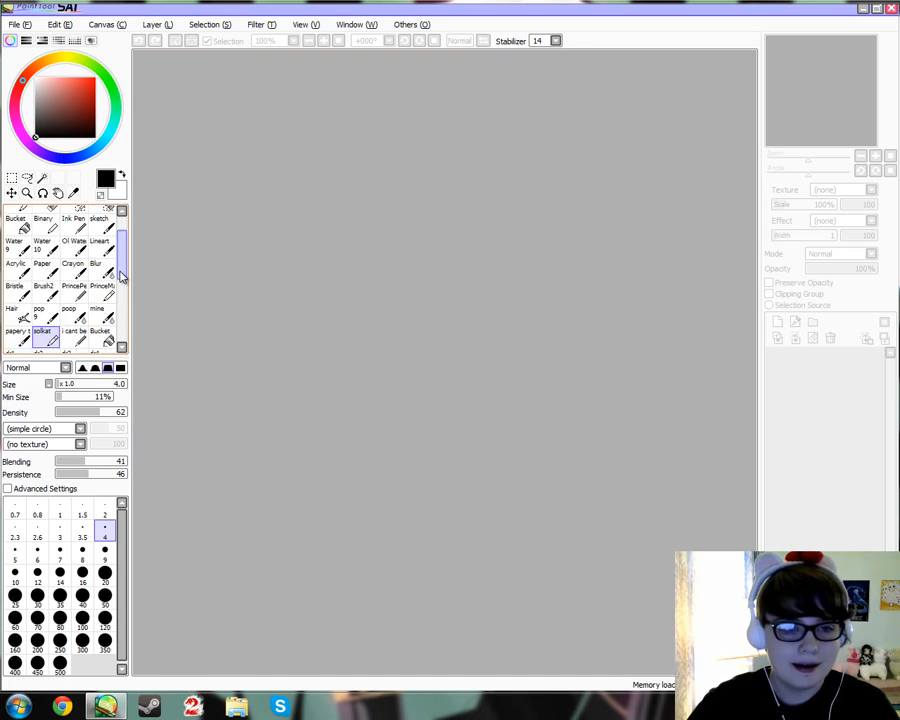
scroll(121, 277, "down", 5)
scroll(121, 277, "up", 5)
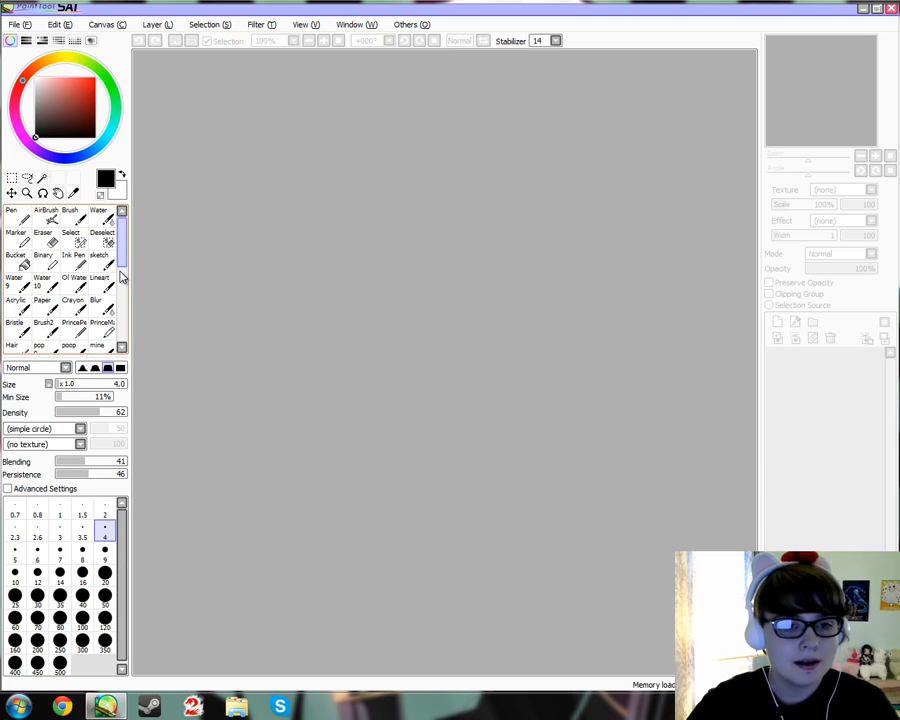
scroll(121, 277, "down", 3)
scroll(121, 277, "up", 5)
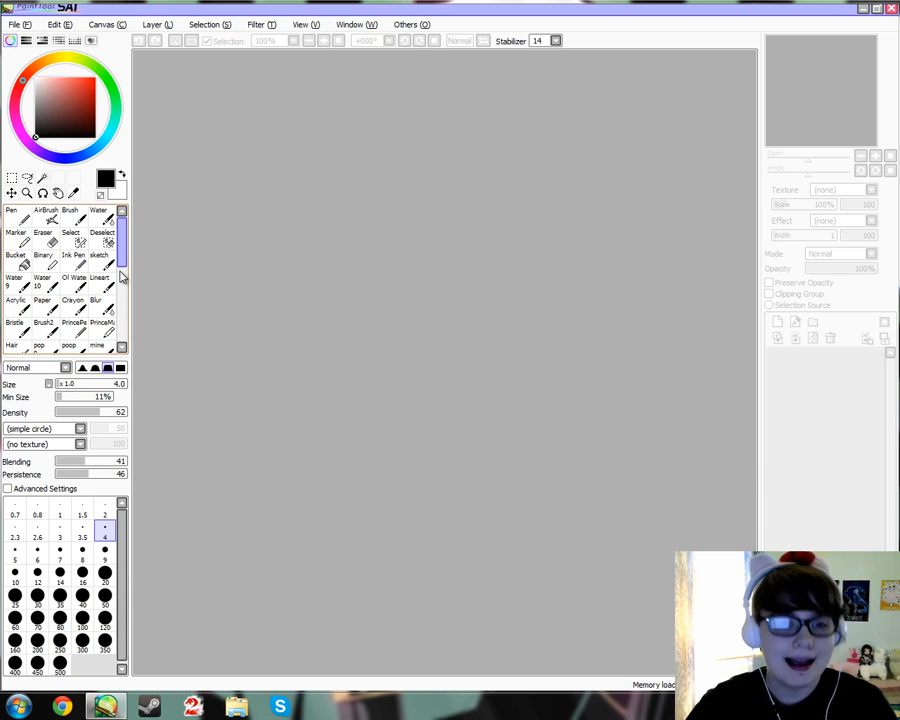
scroll(121, 277, "down", 5)
scroll(121, 277, "up", 5)
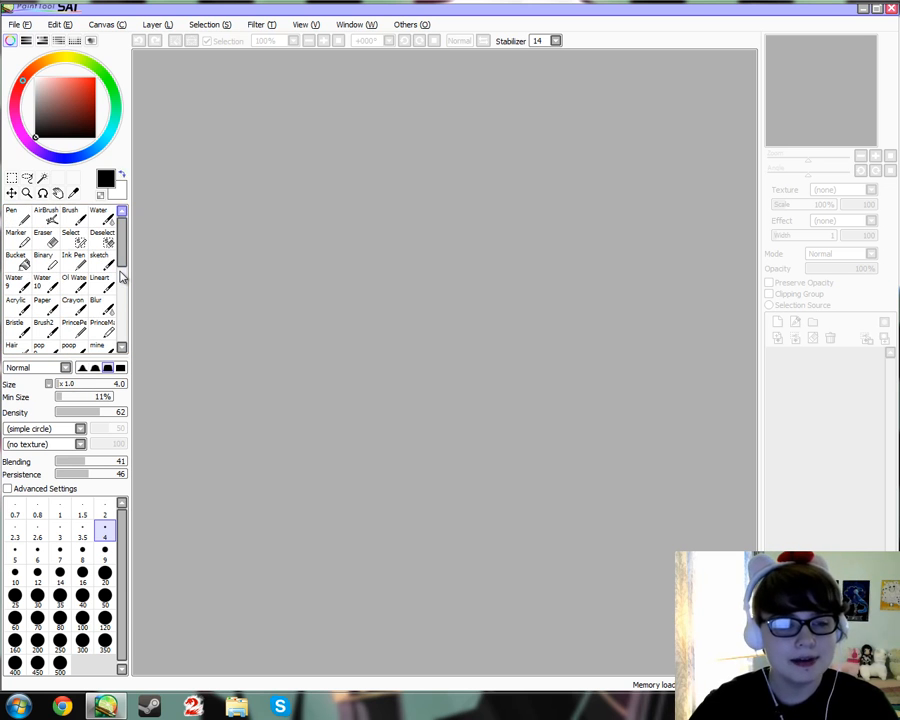
Create a new canvas from the 1024 x 768 (XGA) preset at 72 pixel/inch.
key("alt+f")
key("n")
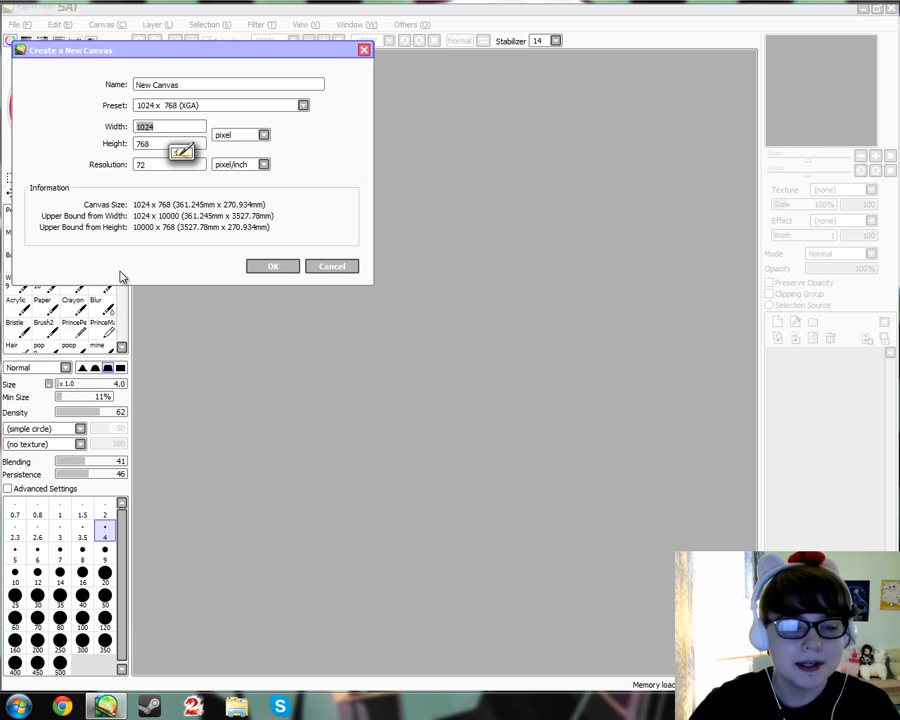
key("Return")
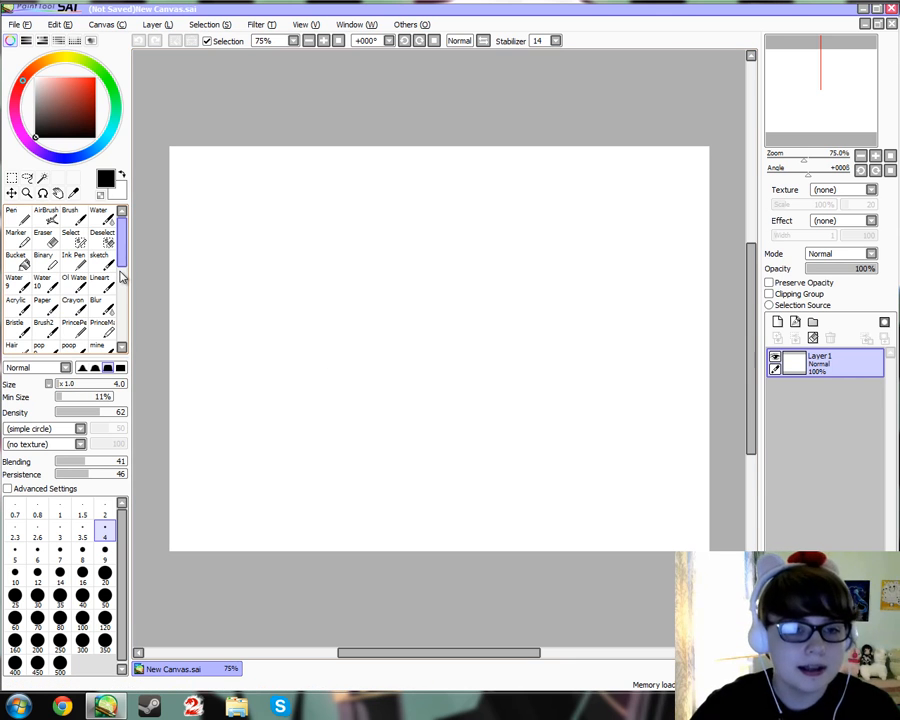
Choose the custom solkat brush beside papery and set its size to 14.
scroll(60, 280, "down", 3)
left_click(44, 275)
left_click(60, 572)
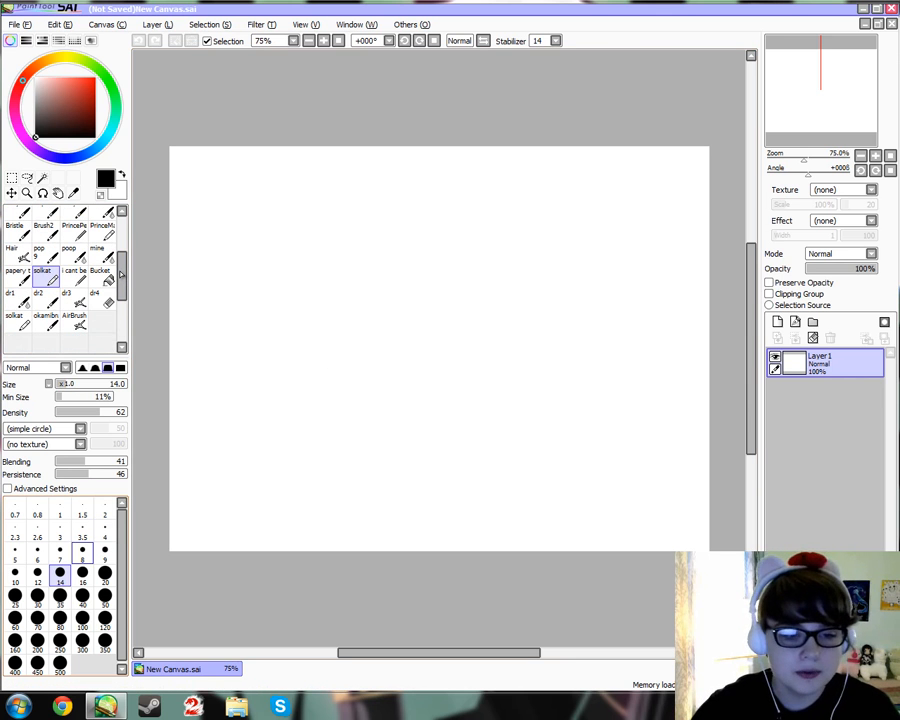
mouse_move(308, 405)
left_mouse_down()
mouse_move(323, 314)
mouse_move(494, 340)
mouse_move(407, 283)
mouse_move(303, 288)
mouse_move(600, 340)
left_mouse_up()
key("ctrl+z")
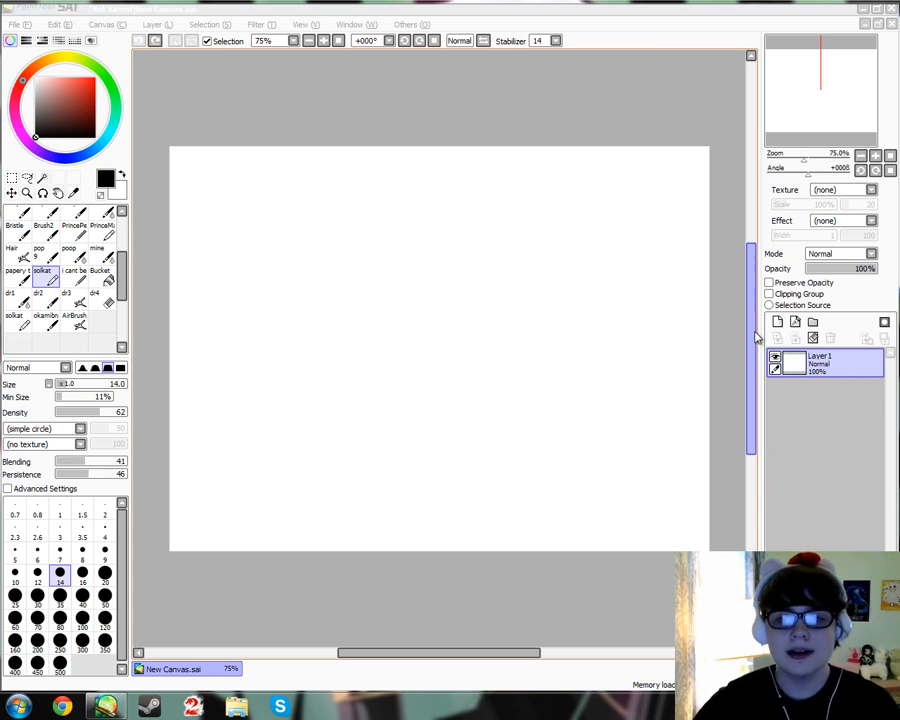
mouse_move(753, 306)
left_mouse_down()
mouse_move(753, 285)
mouse_move(753, 310)
mouse_move(751, 303)
left_mouse_up()
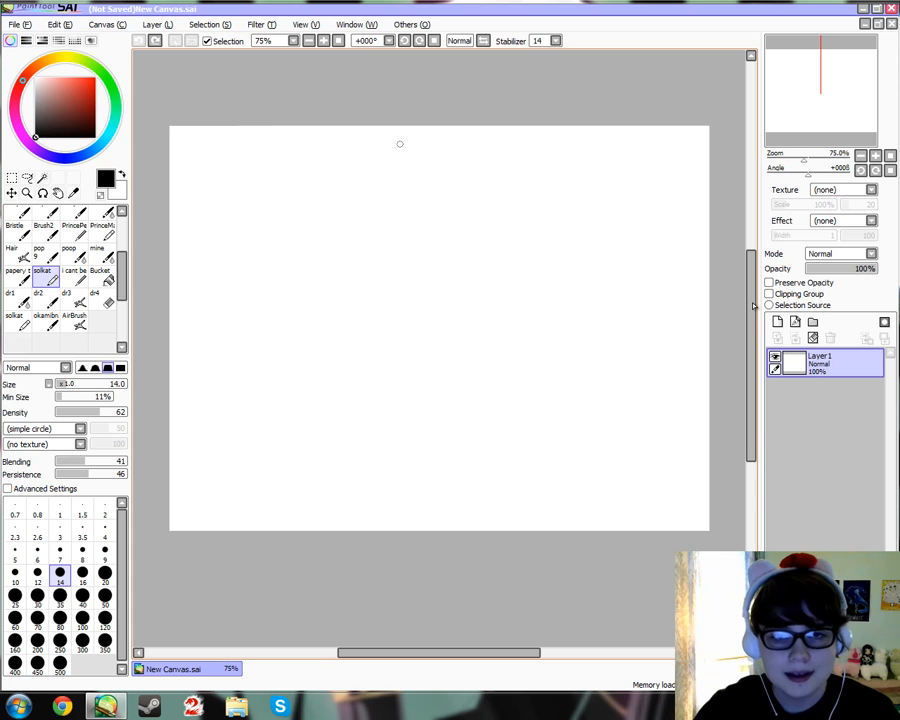
left_click(309, 41)
left_click(323, 41)
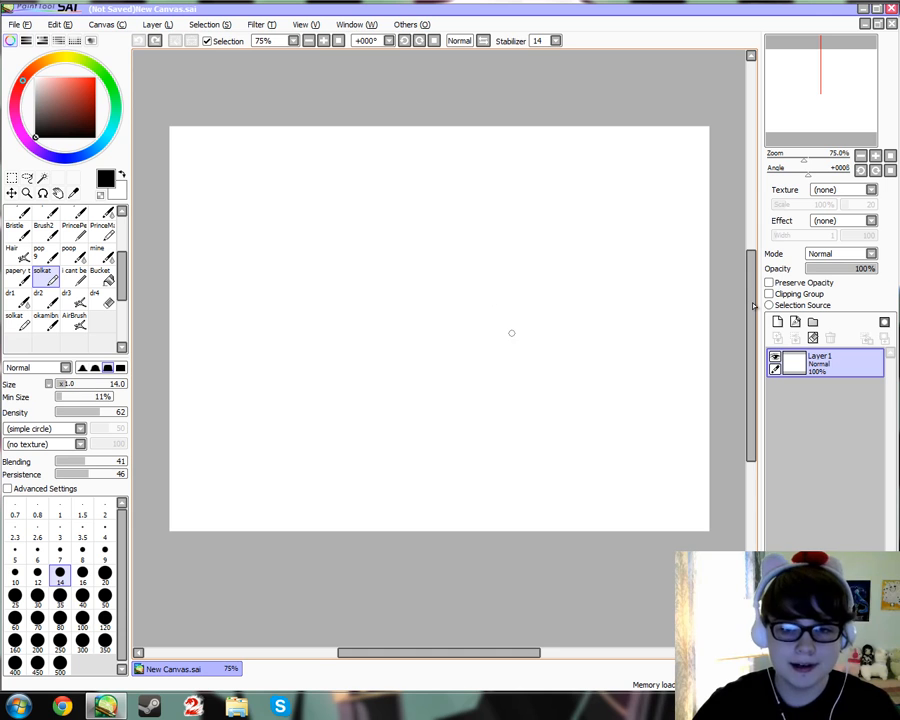
Draw a head circle on the right half of the canvas with an angular jaw and pointed chin beneath it.
mouse_move(562, 196)
left_mouse_down()
mouse_move(520, 338)
mouse_move(482, 351)
mouse_move(465, 319)
mouse_move(479, 358)
left_mouse_up()
key("ctrl+z")
mouse_move(461, 306)
left_mouse_down()
mouse_move(476, 351)
mouse_move(541, 389)
mouse_move(479, 353)
mouse_move(548, 383)
left_mouse_up()
mouse_move(472, 353)
left_mouse_down()
mouse_move(586, 356)
mouse_move(528, 378)
left_mouse_up()
mouse_move(581, 354)
left_mouse_down()
mouse_move(588, 328)
mouse_move(579, 355)
left_mouse_up()
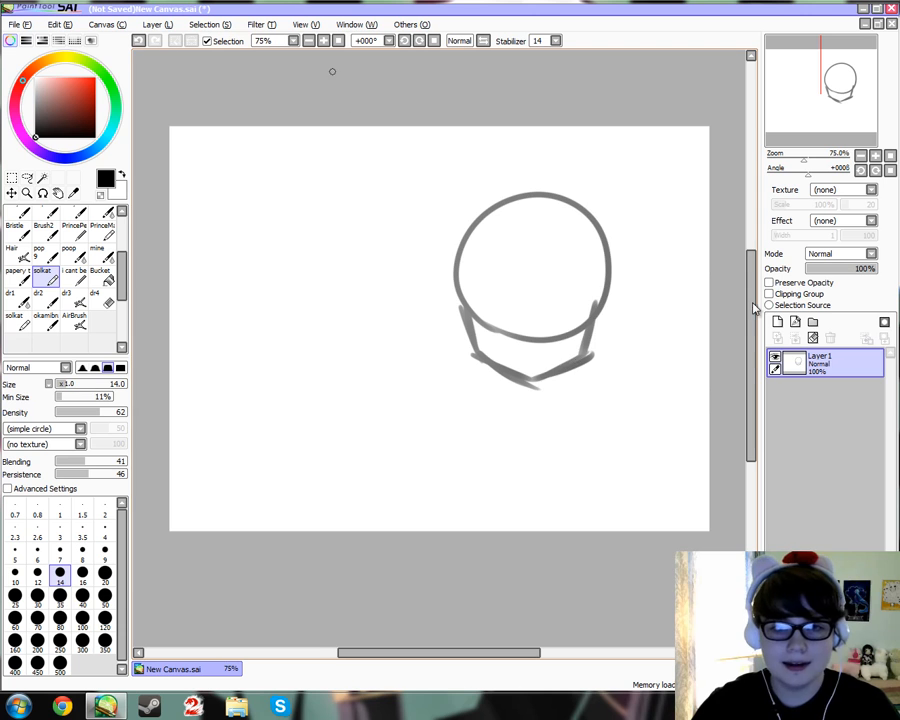
Draw two large anime-style eyes, a dot nose and an open mouth on the round head.
left_click(325, 41)
left_click_drag(438, 653, 484, 653)
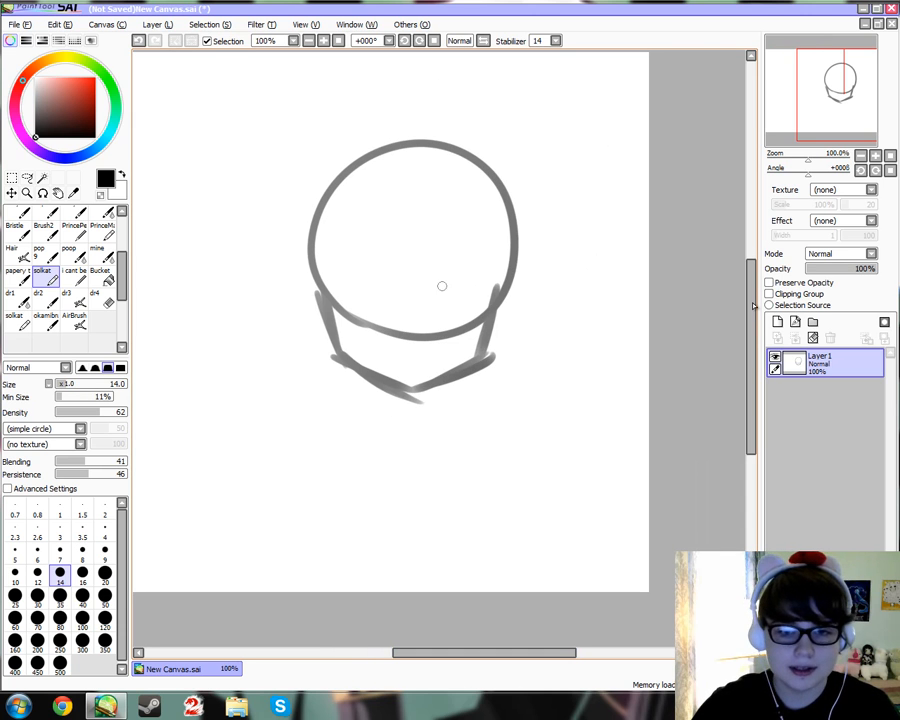
left_click_drag(436, 277, 483, 321)
mouse_move(431, 277)
left_mouse_down()
mouse_move(432, 321)
mouse_move(436, 291)
mouse_move(500, 320)
mouse_move(482, 298)
left_mouse_up()
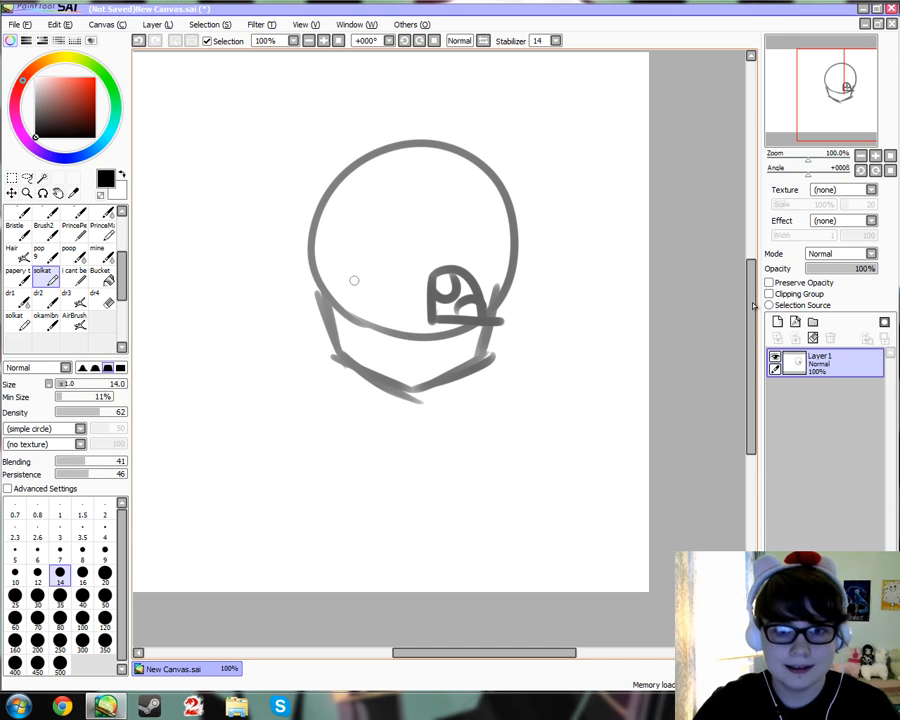
mouse_move(394, 263)
left_mouse_down()
mouse_move(350, 316)
mouse_move(392, 311)
mouse_move(386, 277)
mouse_move(363, 299)
mouse_move(366, 312)
mouse_move(395, 312)
mouse_move(424, 344)
left_mouse_up()
left_click(413, 315)
Draw pointed bangs over the eyes and a rounded outer hair outline around the head.
left_click_drag(364, 206, 470, 292)
left_click_drag(447, 212, 482, 297)
left_click_drag(498, 252, 518, 355)
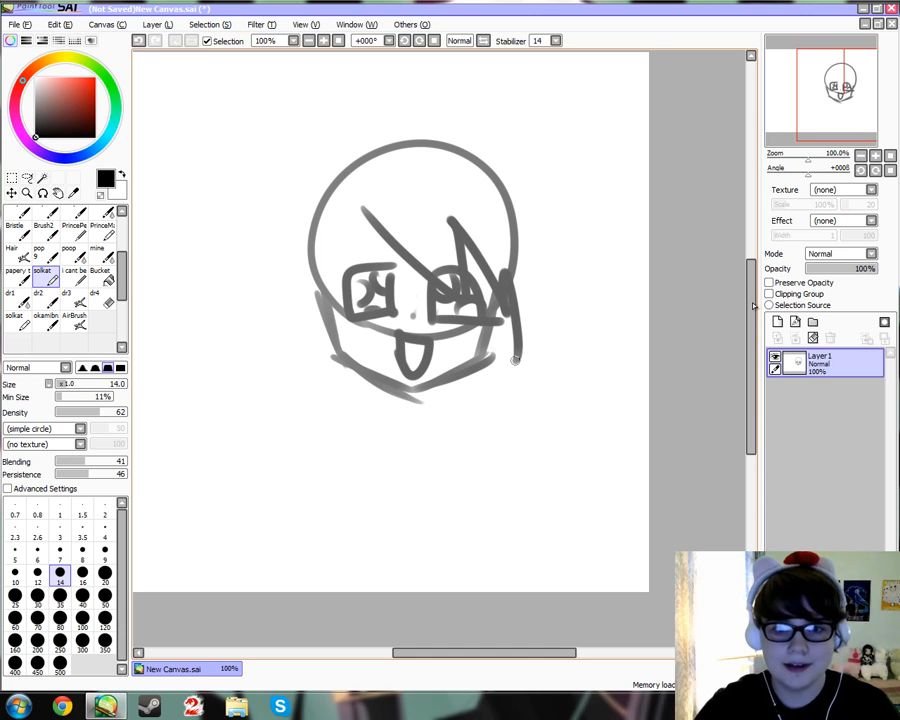
mouse_move(350, 262)
left_mouse_down()
mouse_move(308, 368)
mouse_move(299, 139)
mouse_move(433, 104)
mouse_move(530, 292)
left_mouse_up()
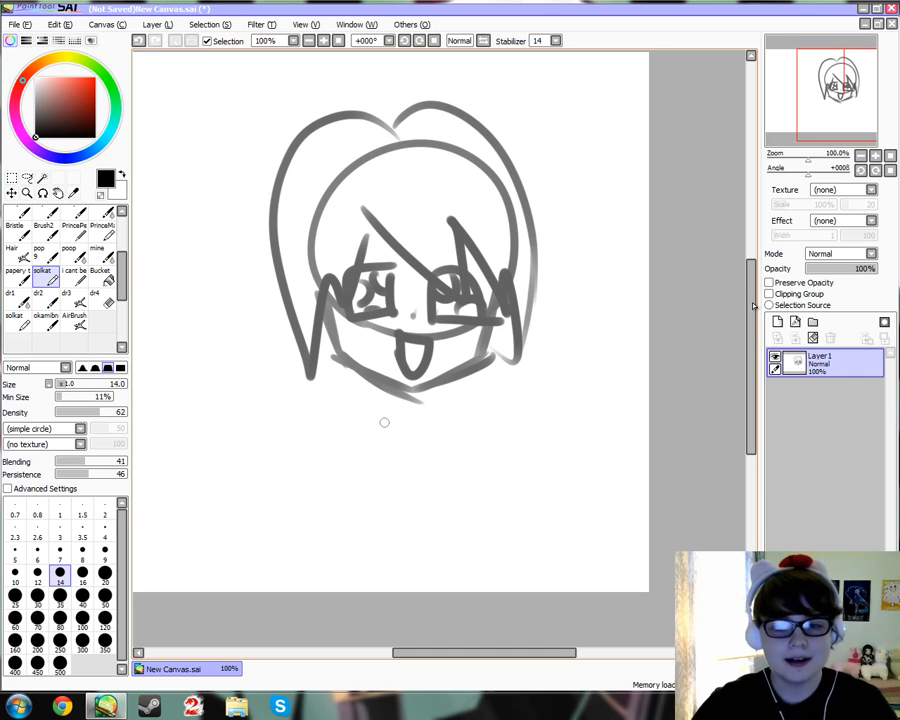
Clear the entire anime head sketch from Layer1.
key("Delete")
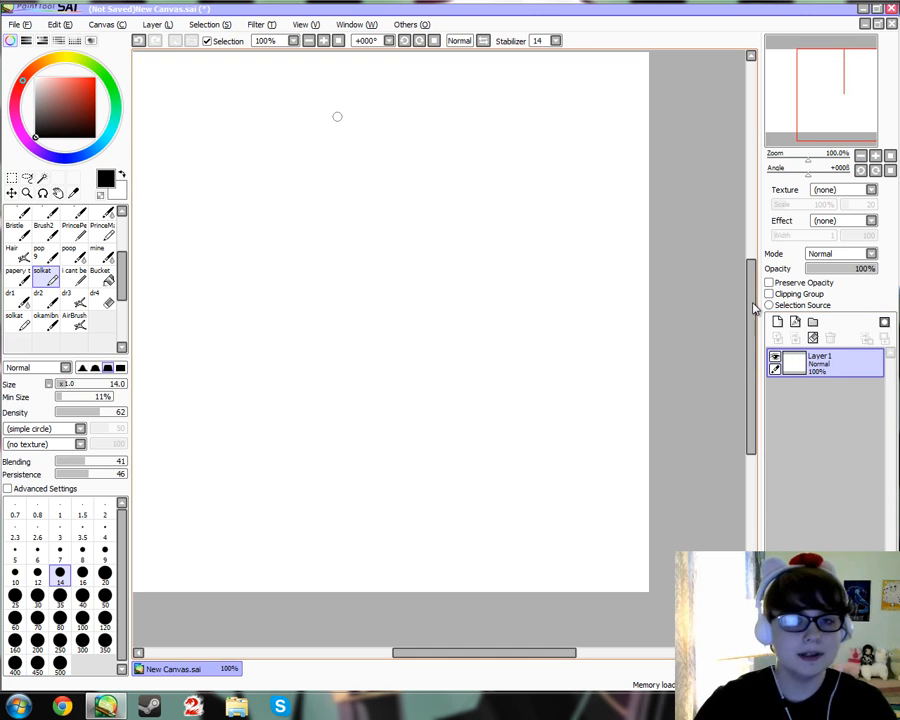
key("minus")
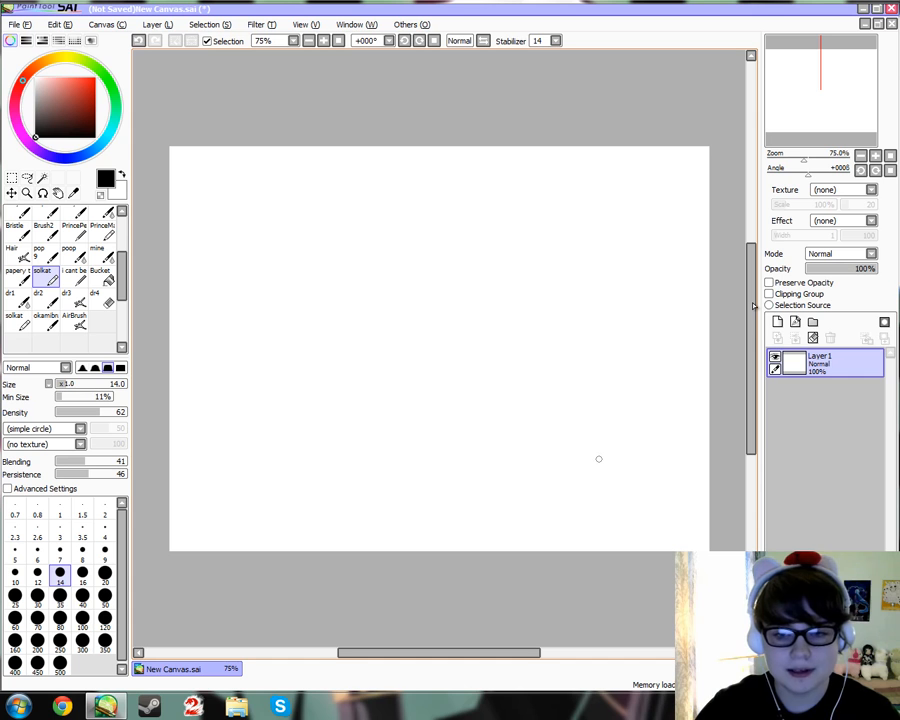
mouse_move(425, 333)
left_mouse_down()
mouse_move(447, 324)
mouse_move(481, 376)
mouse_move(426, 377)
mouse_move(440, 345)
mouse_move(461, 367)
left_mouse_up()
key("ctrl+z")
key("ctrl+z")
key("ctrl+z")
key("ctrl+z")
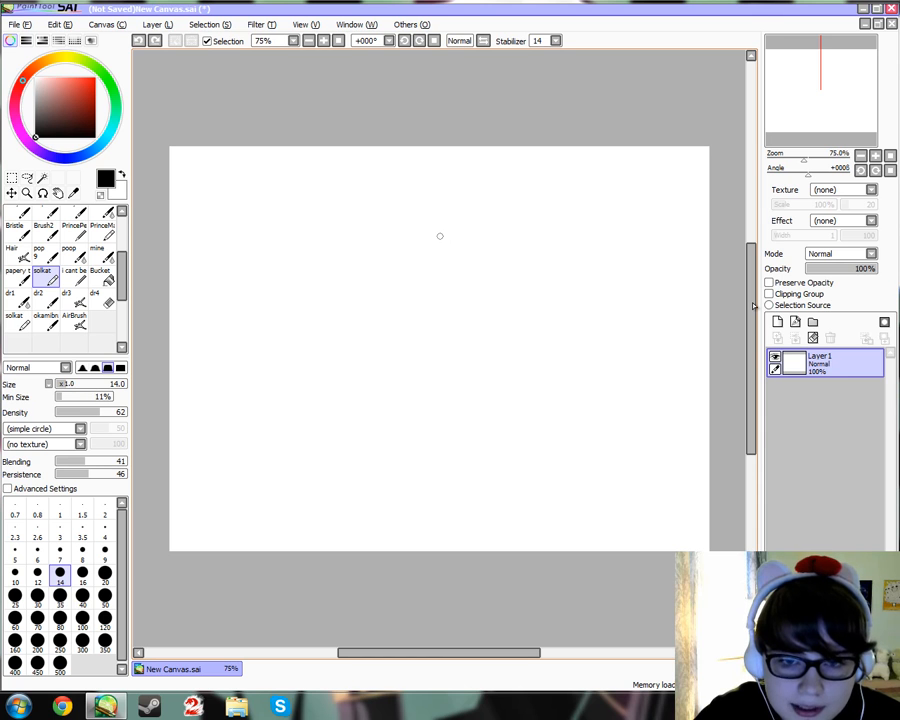
Draw a side-turned face outline from the brow over the nose to a pointed chin and up along the jaw.
mouse_move(439, 237)
left_mouse_down()
mouse_move(438, 260)
mouse_move(439, 236)
left_mouse_up()
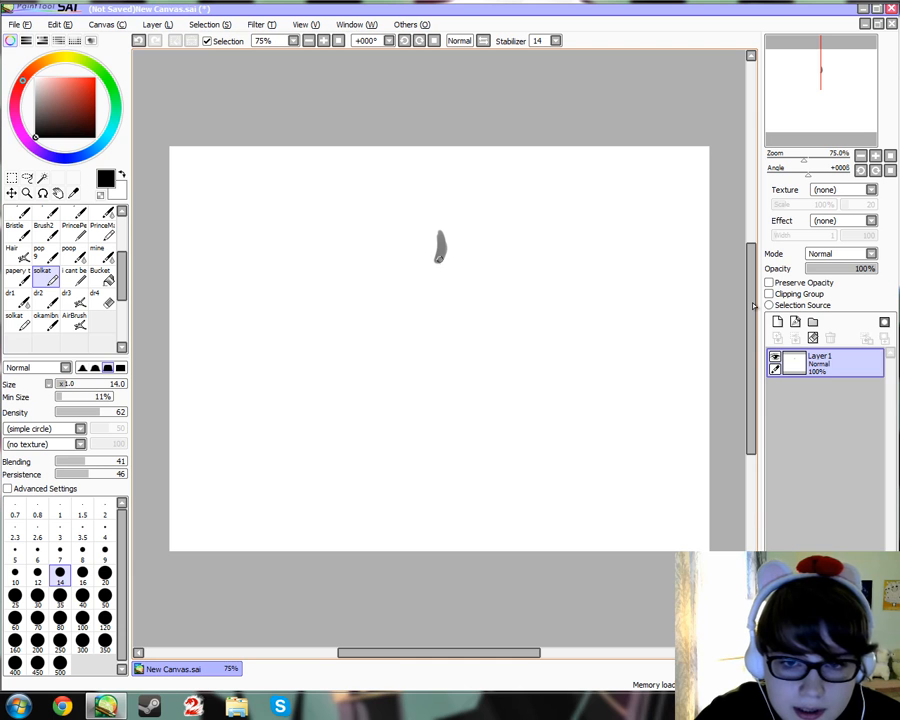
mouse_move(438, 252)
left_mouse_down()
mouse_move(417, 277)
mouse_move(432, 312)
left_mouse_up()
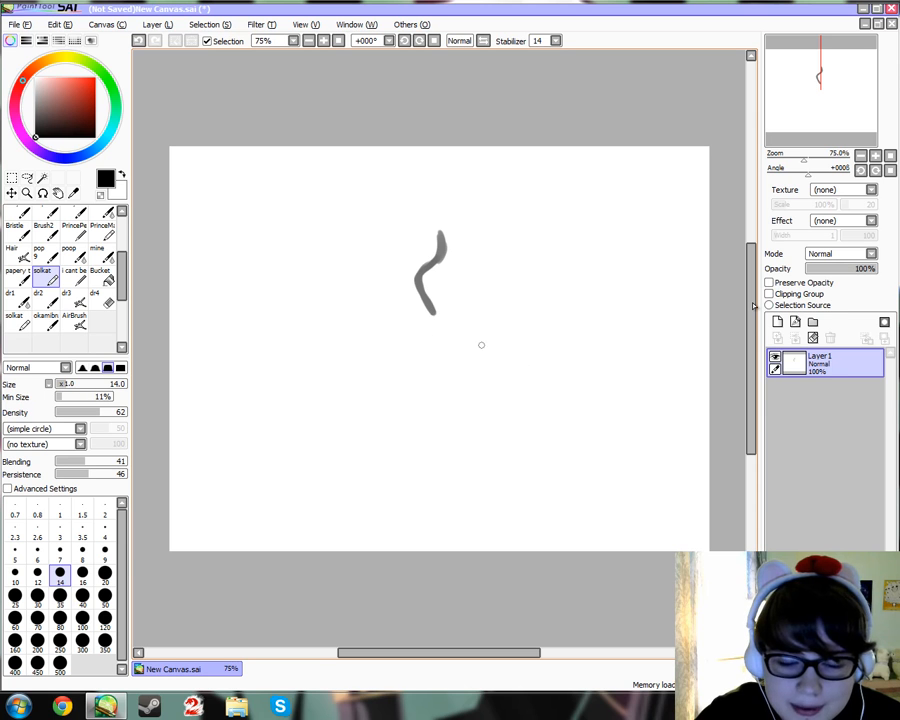
left_click_drag(431, 311, 440, 406)
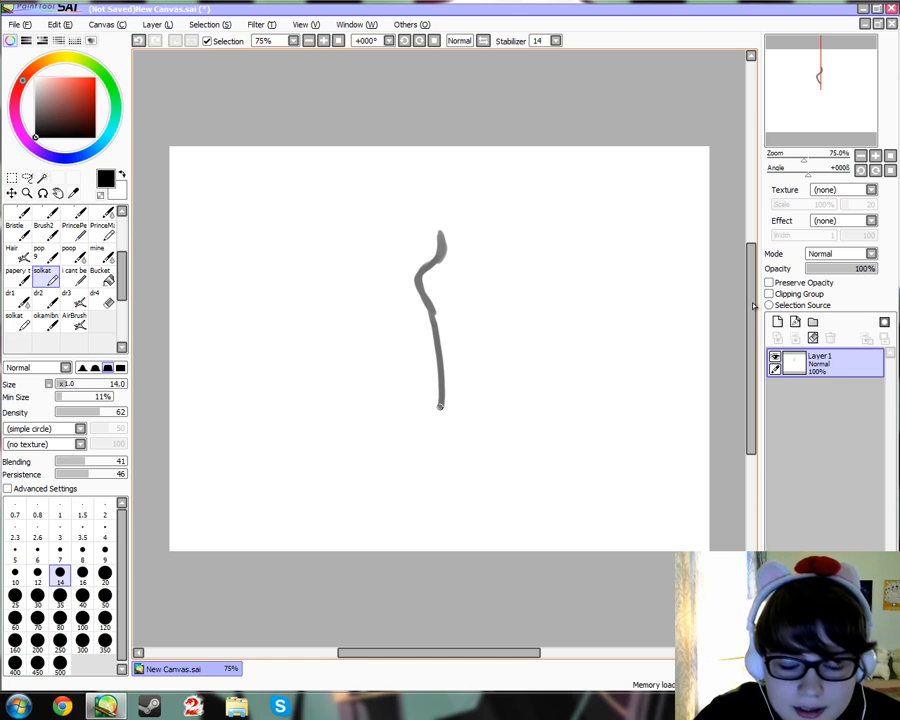
mouse_move(440, 406)
left_mouse_down()
mouse_move(466, 400)
mouse_move(546, 335)
mouse_move(557, 290)
mouse_move(554, 322)
mouse_move(518, 363)
left_mouse_up()
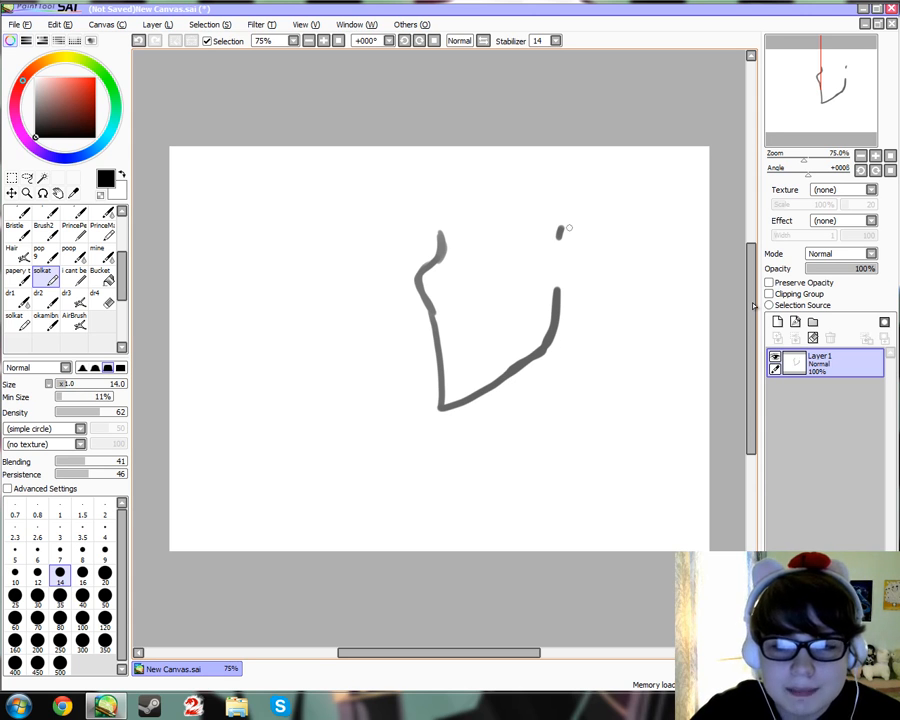
Draw a narrow ear above the end of the jawline and add its inner contour.
mouse_move(561, 230)
left_mouse_down()
mouse_move(589, 242)
mouse_move(570, 286)
left_mouse_up()
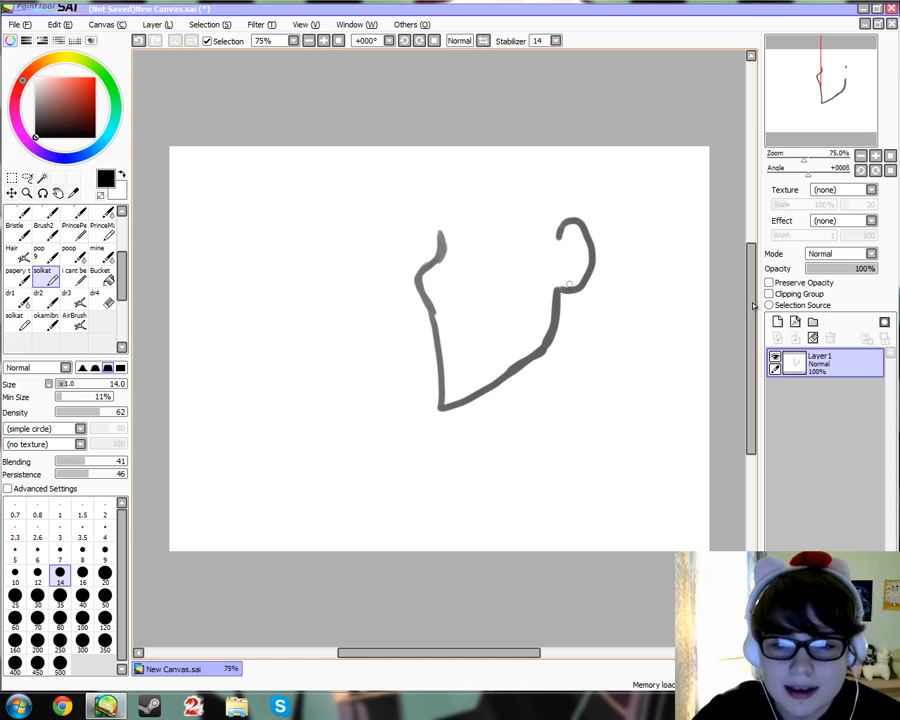
key("ctrl+z")
mouse_move(563, 232)
left_mouse_down()
mouse_move(580, 240)
mouse_move(576, 285)
mouse_move(560, 294)
left_mouse_up()
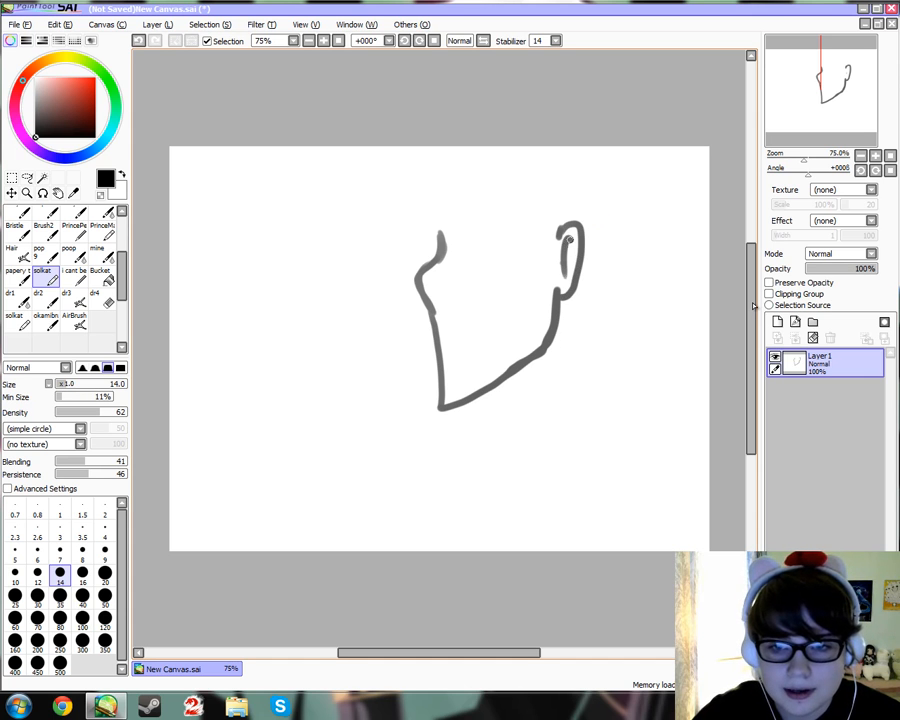
mouse_move(566, 248)
left_mouse_down()
mouse_move(568, 284)
mouse_move(566, 256)
left_mouse_up()
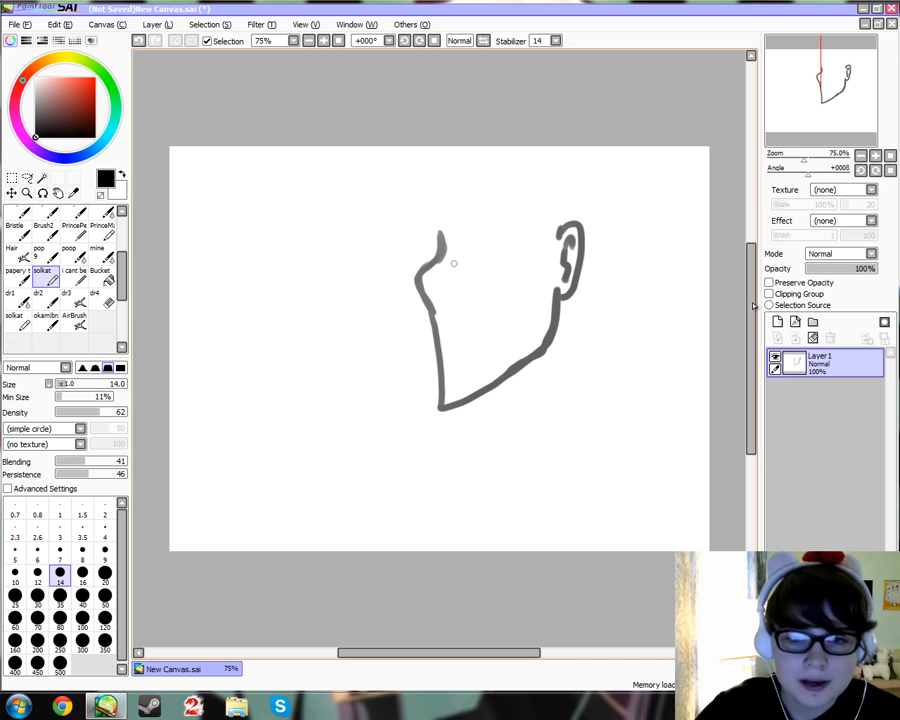
Extend the brow line up into the forehead and draw a curve behind the ear for the back of the head.
left_click_drag(438, 232, 431, 213)
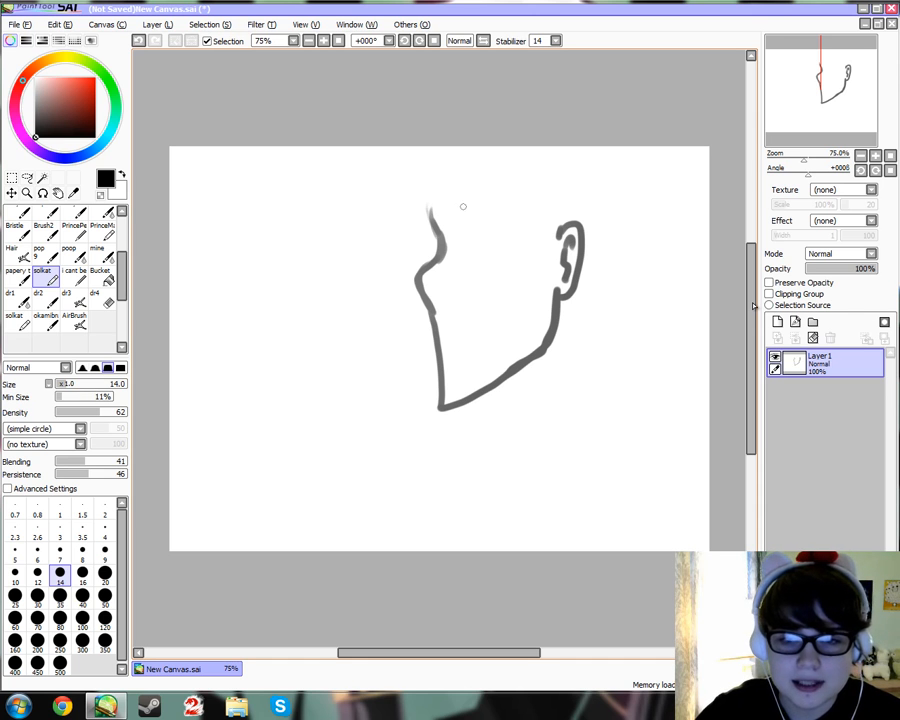
left_click_drag(622, 166, 622, 311)
left_click_drag(634, 196, 627, 306)
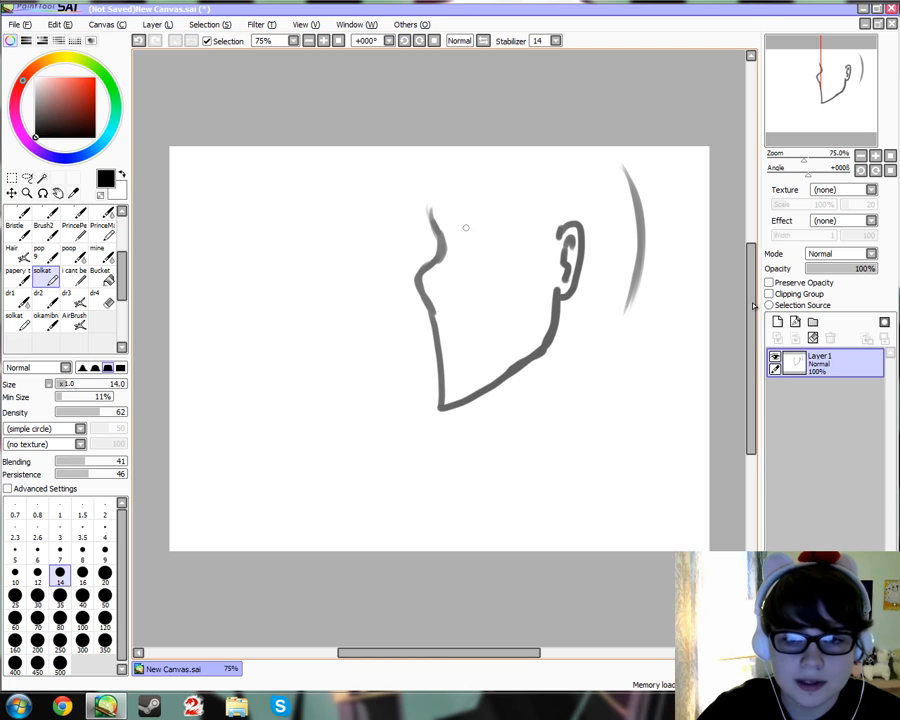
Add a nose-bridge line, two nostril marks and full lips to the face.
left_click_drag(466, 233, 467, 258)
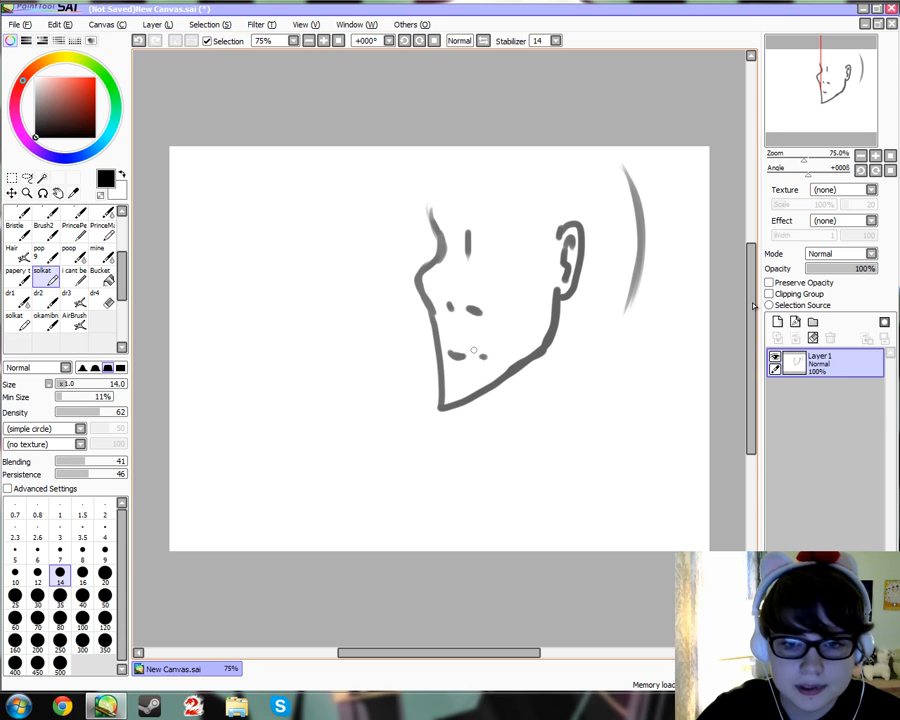
left_click_drag(455, 341, 480, 348)
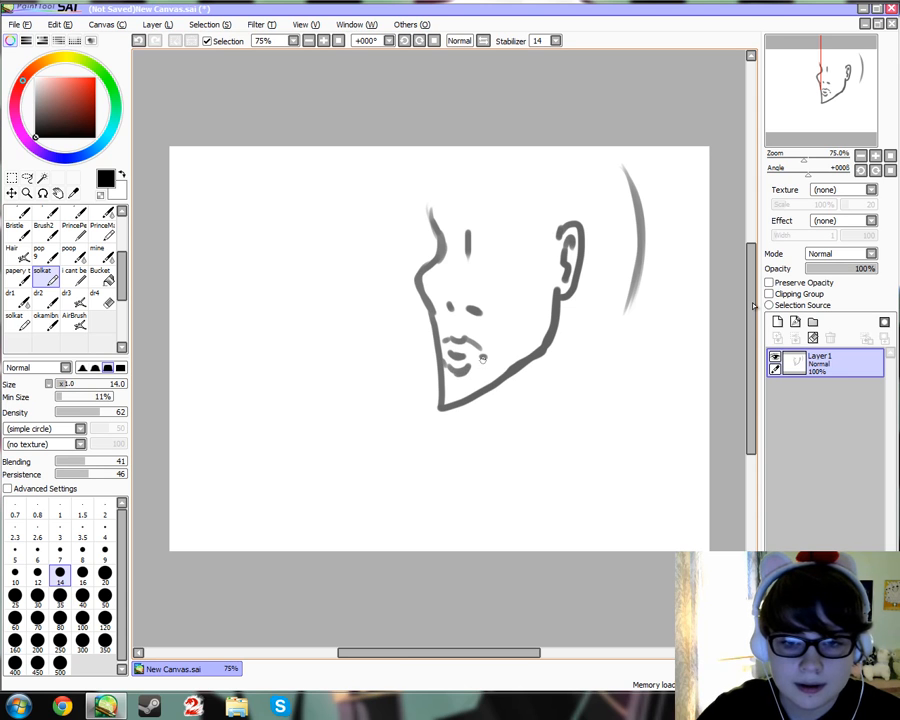
left_click_drag(460, 355, 477, 355)
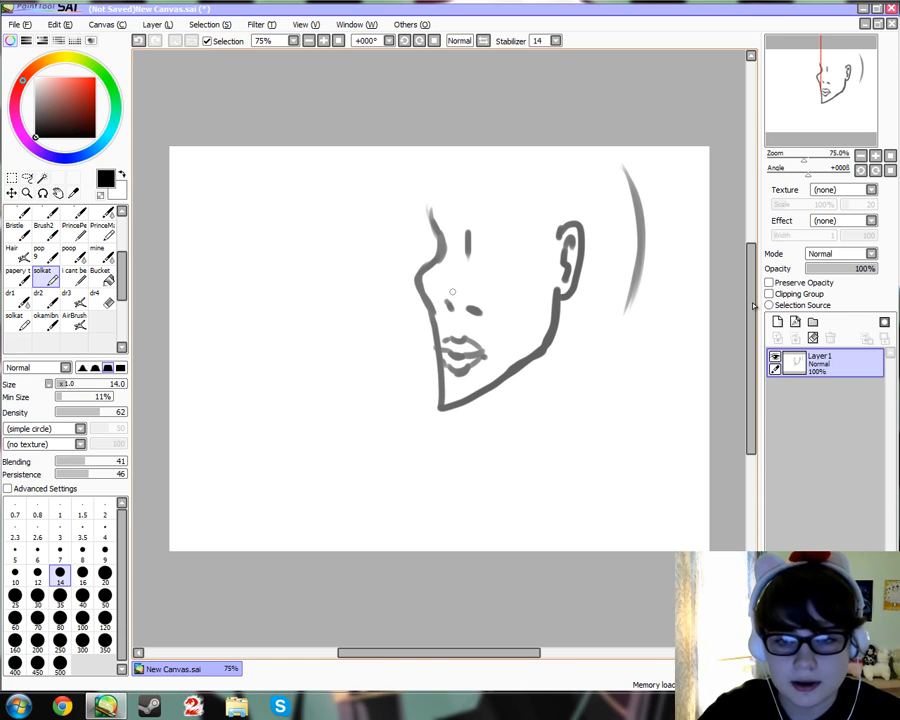
Lengthen the back-of-head curve at both ends and continue the nose-bridge line down toward the nose tip.
mouse_move(606, 150)
left_mouse_down()
mouse_move(640, 195)
mouse_move(645, 245)
mouse_move(630, 290)
mouse_move(600, 316)
left_mouse_up()
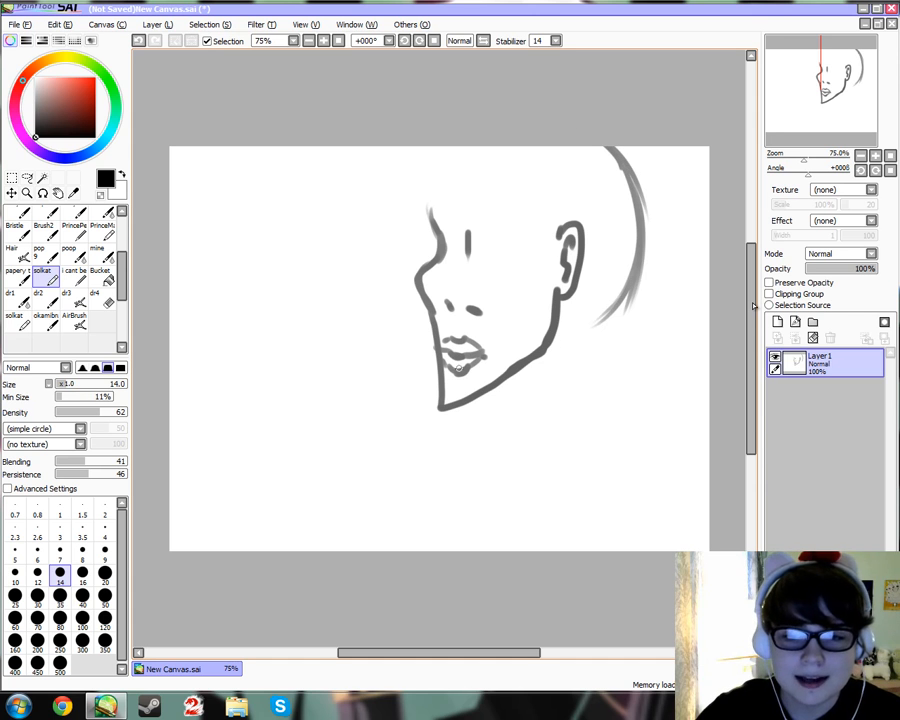
left_click_drag(467, 232, 449, 285)
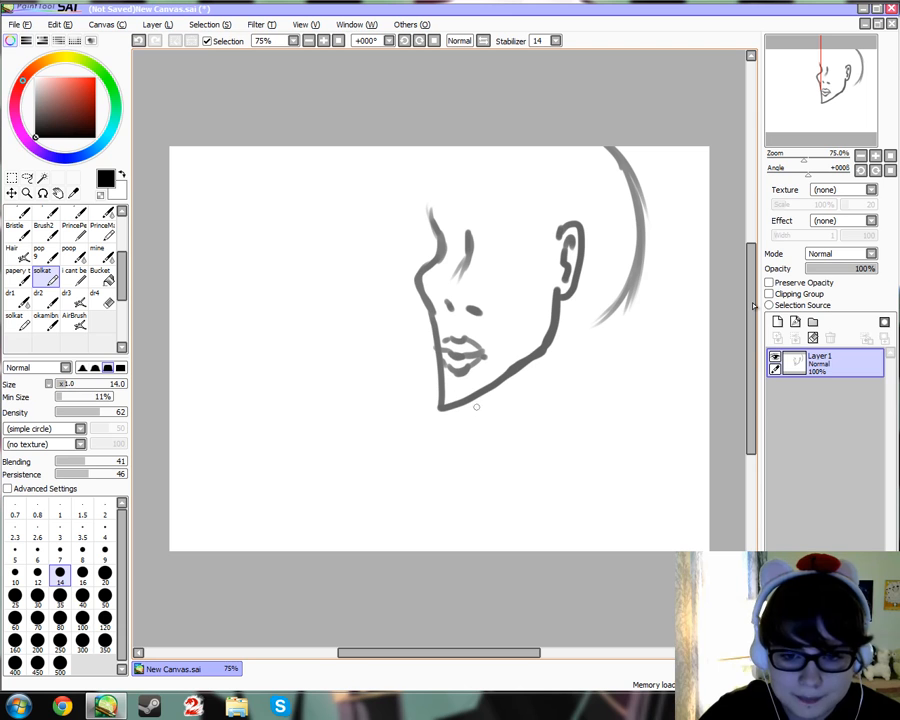
Draw the front and back of the neck below the head and a rounded shoulder on each side.
left_click_drag(471, 397, 470, 418)
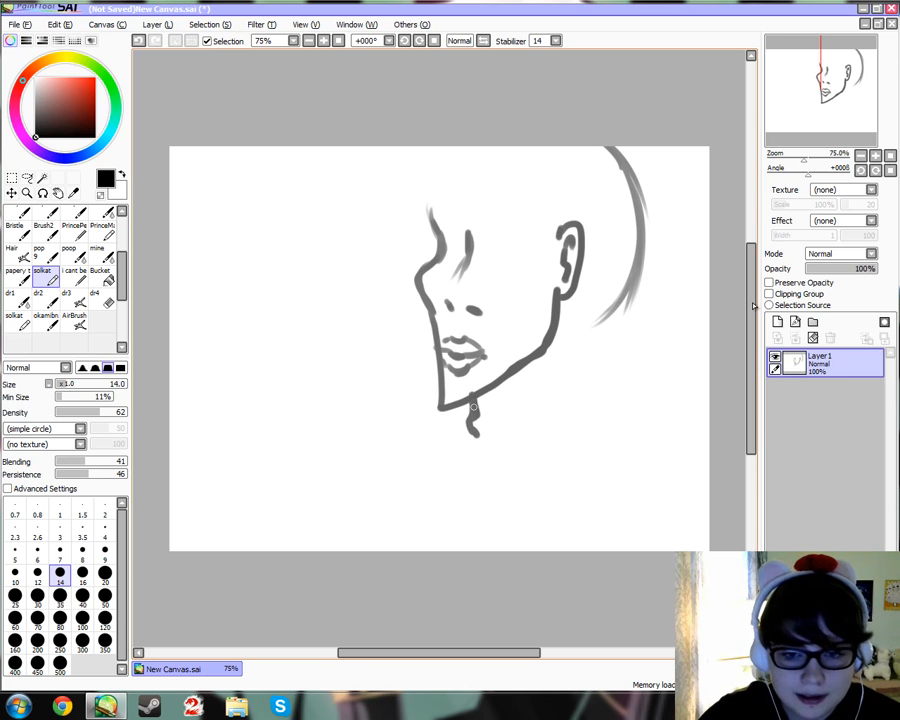
mouse_move(476, 433)
left_mouse_down()
mouse_move(493, 441)
mouse_move(492, 488)
left_mouse_up()
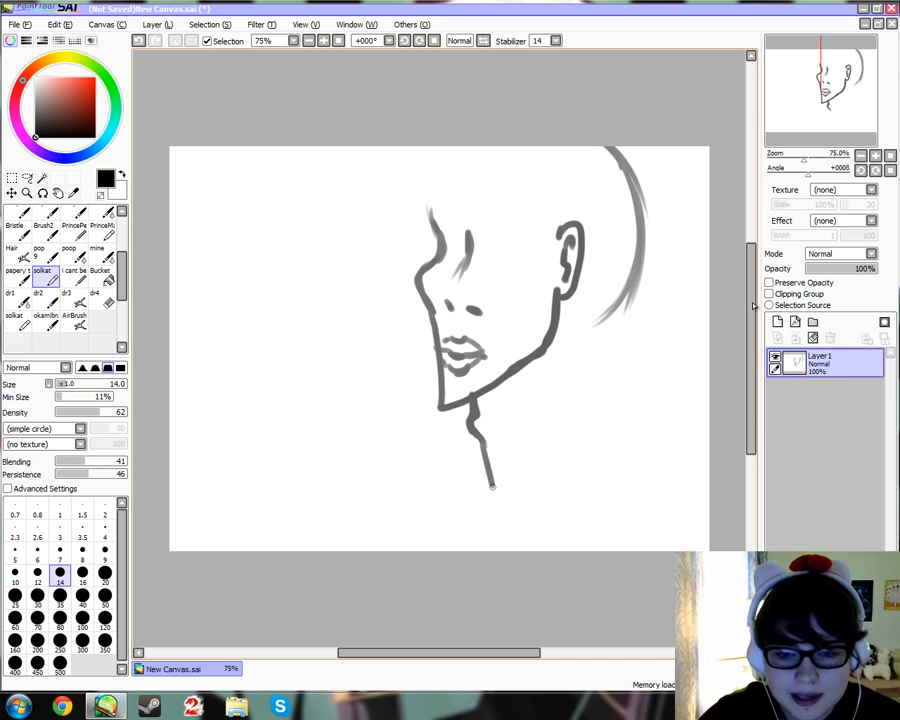
mouse_move(590, 318)
left_mouse_down()
mouse_move(565, 383)
mouse_move(568, 447)
left_mouse_up()
mouse_move(553, 370)
left_mouse_down()
mouse_move(573, 444)
mouse_move(684, 480)
mouse_move(691, 526)
left_mouse_up()
mouse_move(474, 440)
left_mouse_down()
mouse_move(372, 450)
mouse_move(402, 527)
left_mouse_up()
mouse_move(394, 415)
left_mouse_down()
mouse_move(402, 527)
mouse_move(474, 452)
left_mouse_up()
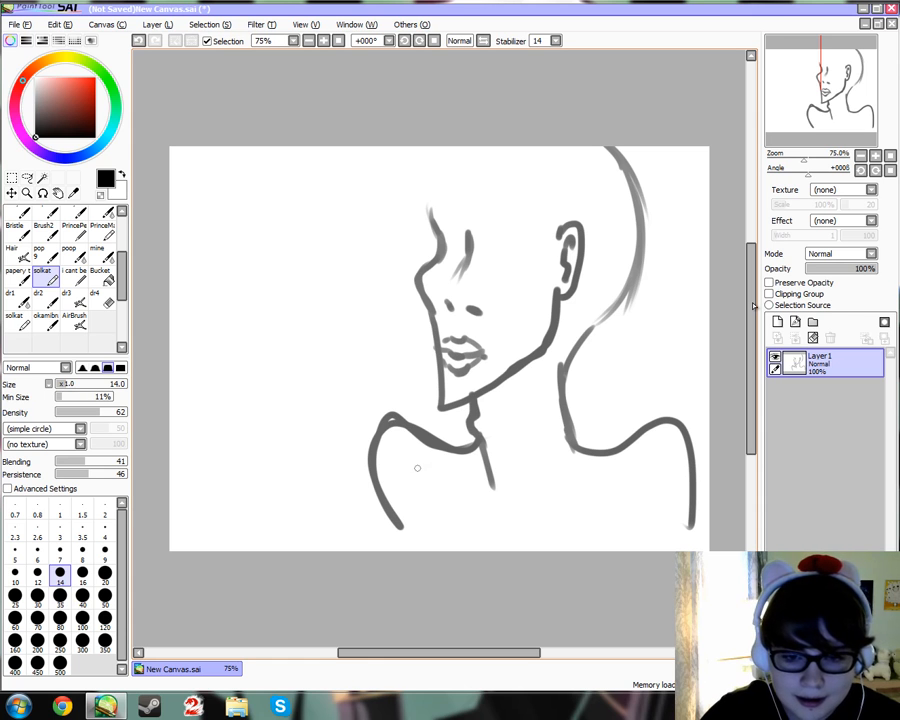
Draw a collarbone line on each side below the neck, meeting the slanted neck-muscle lines at the throat.
left_click_drag(408, 447, 498, 535)
left_click_drag(490, 478, 500, 540)
mouse_move(547, 417)
left_mouse_down()
mouse_move(532, 535)
mouse_move(643, 449)
left_mouse_up()
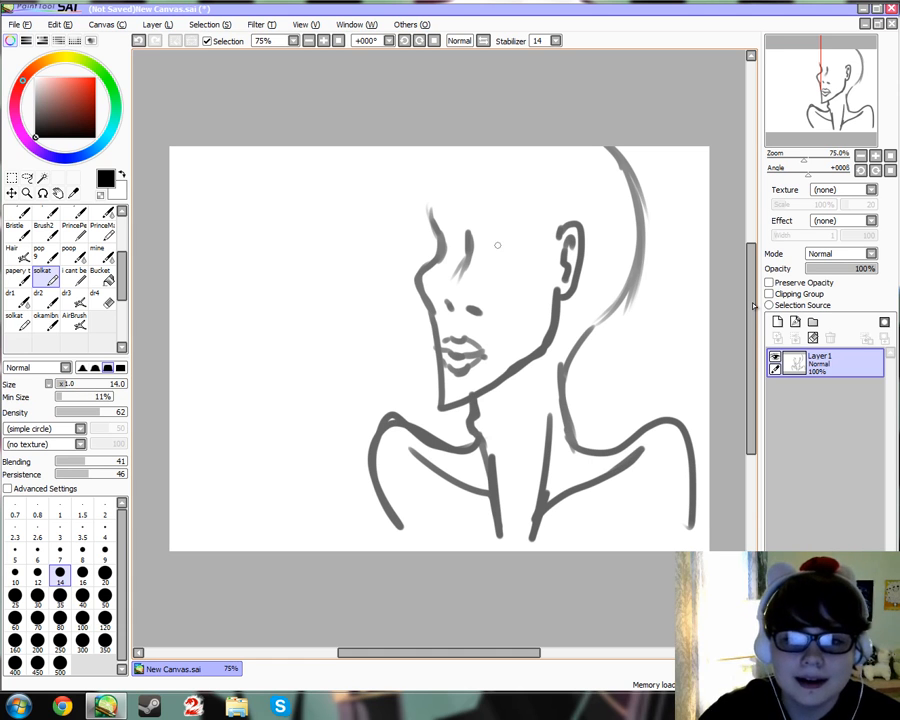
Outline an almond-shaped near eye between the nose bridge and the ear with the black brush.
left_click(324, 41)
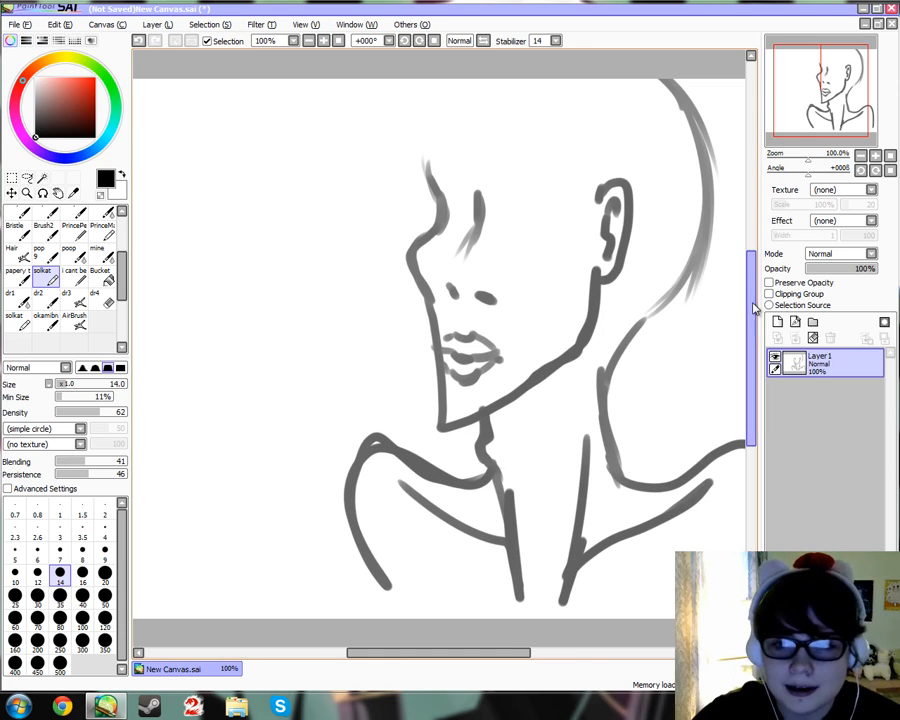
left_click_drag(751, 298, 751, 281)
left_click_drag(424, 653, 453, 653)
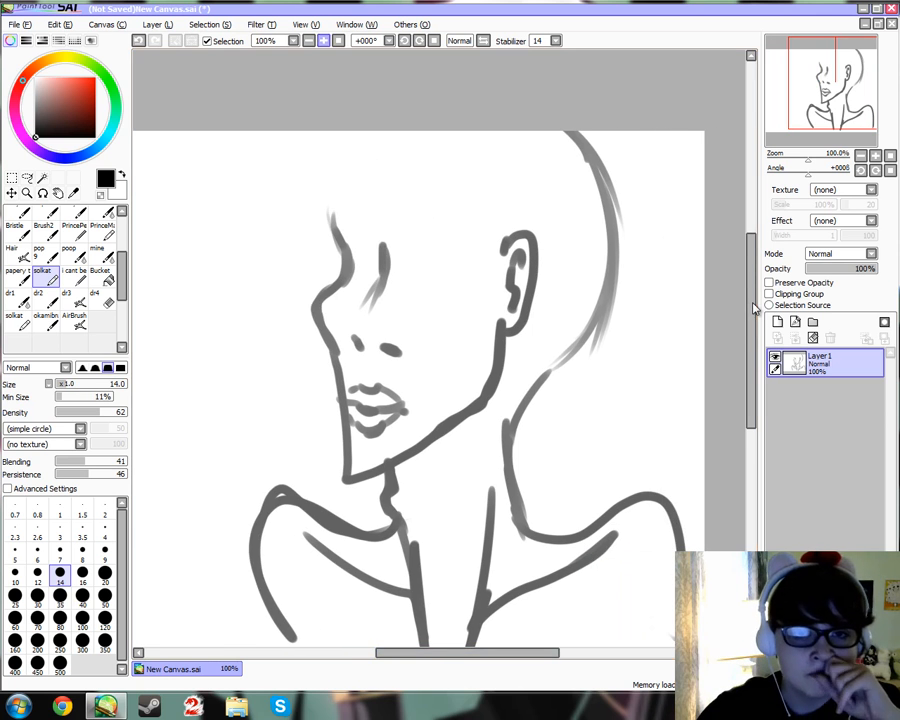
left_click(324, 41)
left_click(324, 41)
left_click(324, 41)
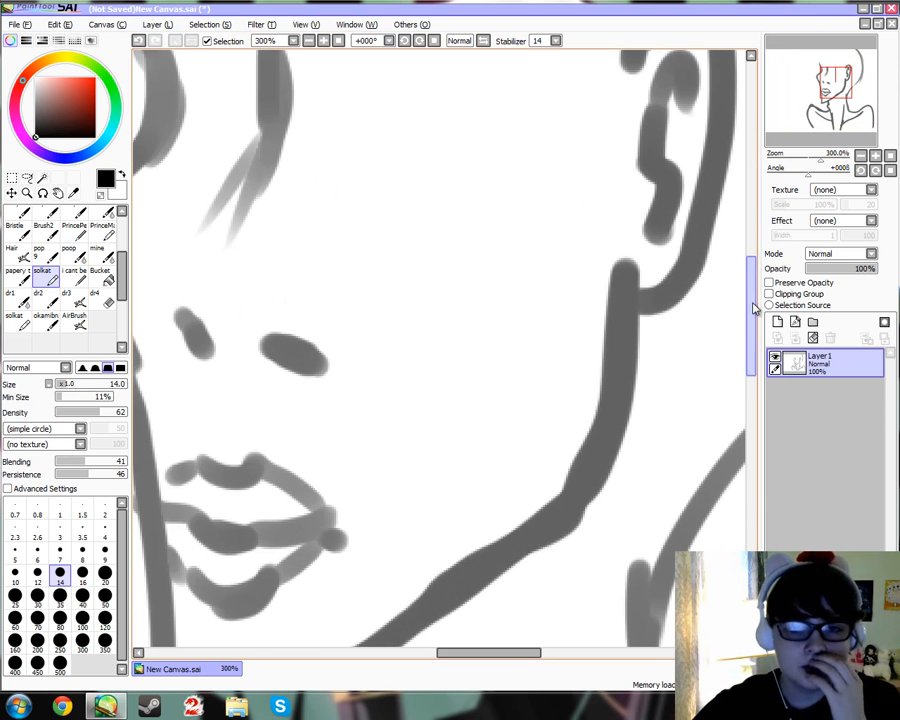
left_click_drag(751, 312, 751, 283)
key("x")
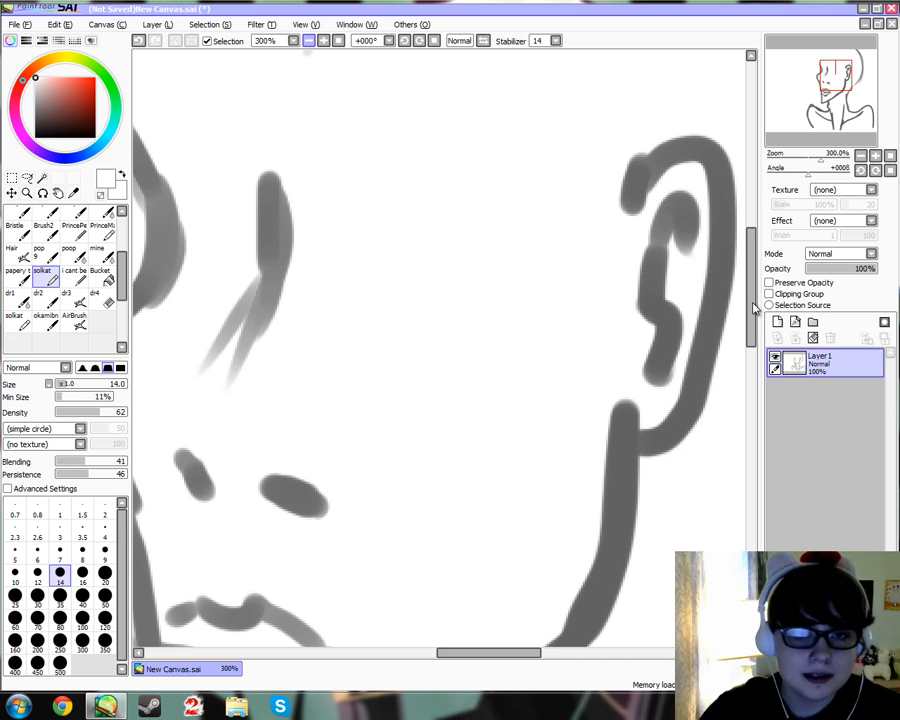
key("ctrl+z")
left_click(309, 41)
key("x")
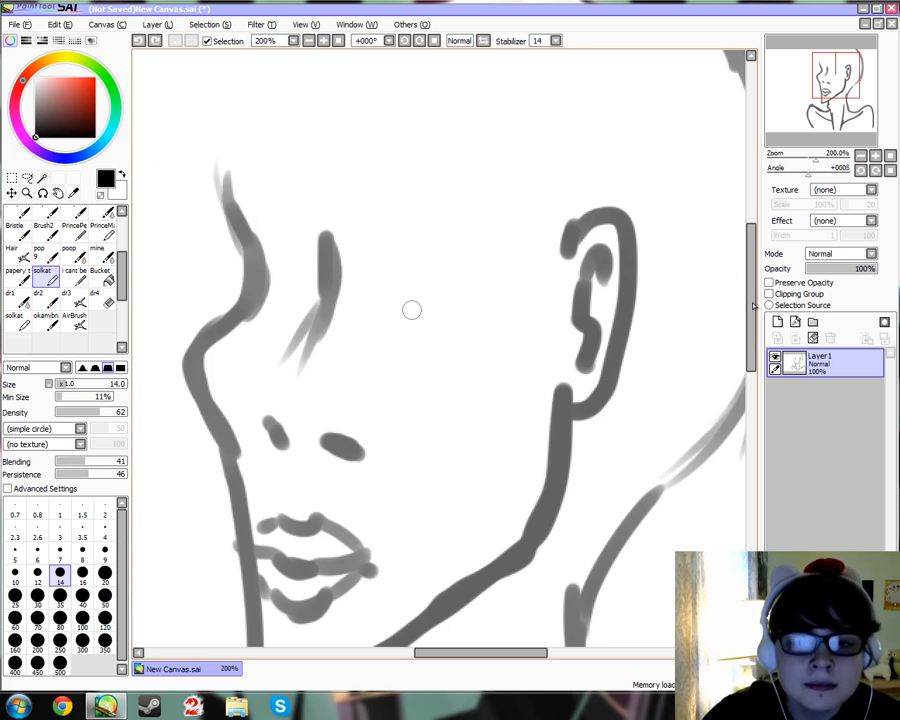
key("x")
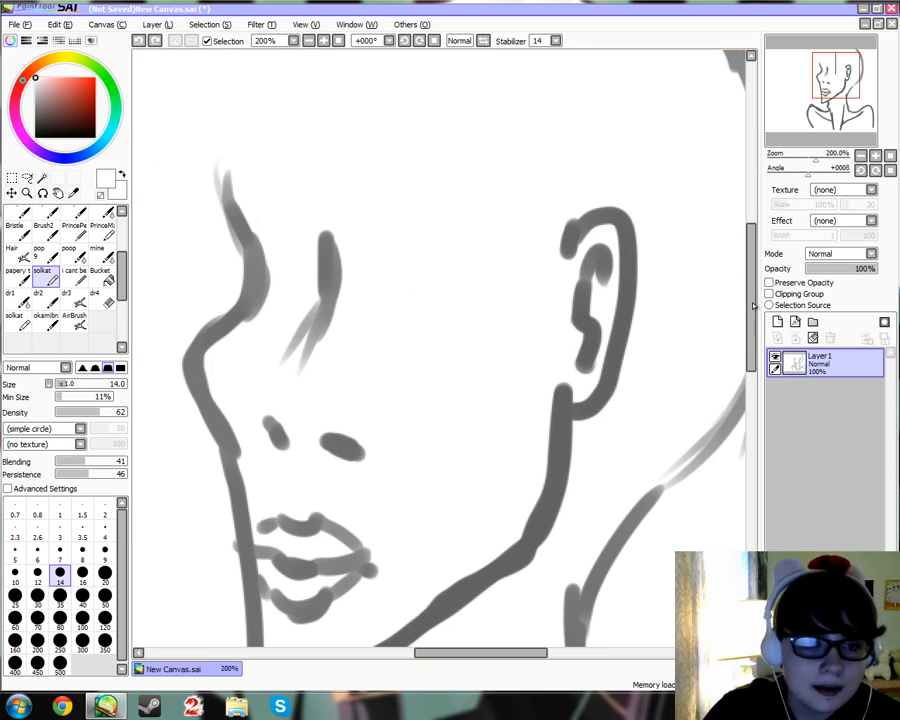
key("x")
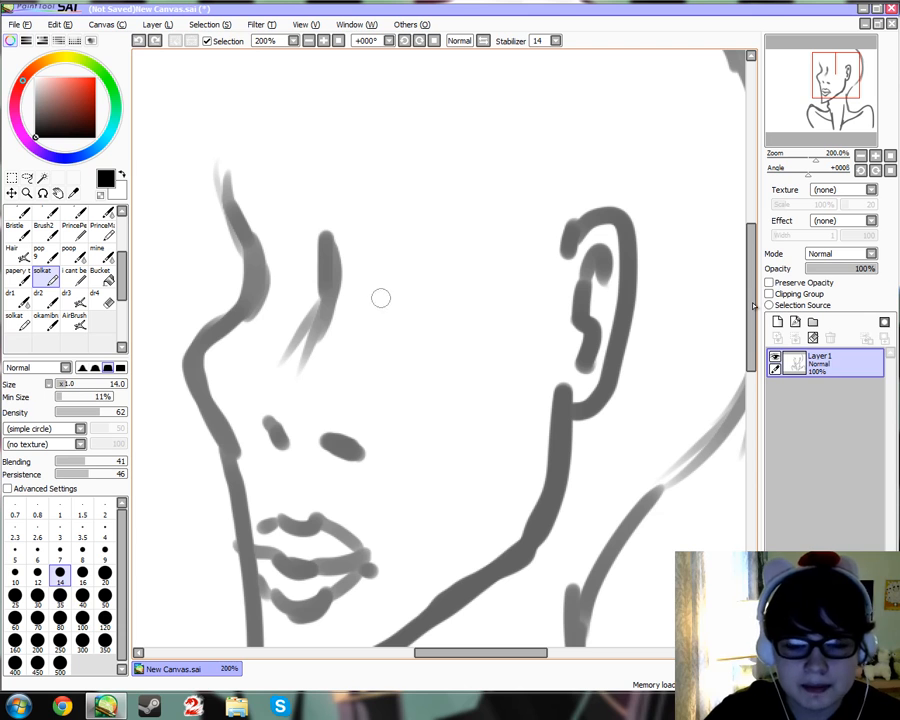
mouse_move(367, 308)
left_mouse_down()
mouse_move(404, 265)
mouse_move(384, 267)
mouse_move(540, 237)
mouse_move(528, 291)
mouse_move(412, 321)
mouse_move(360, 320)
left_mouse_up()
mouse_move(416, 321)
left_mouse_down()
mouse_move(369, 311)
mouse_move(472, 242)
mouse_move(544, 251)
mouse_move(482, 320)
mouse_move(418, 318)
left_mouse_up()
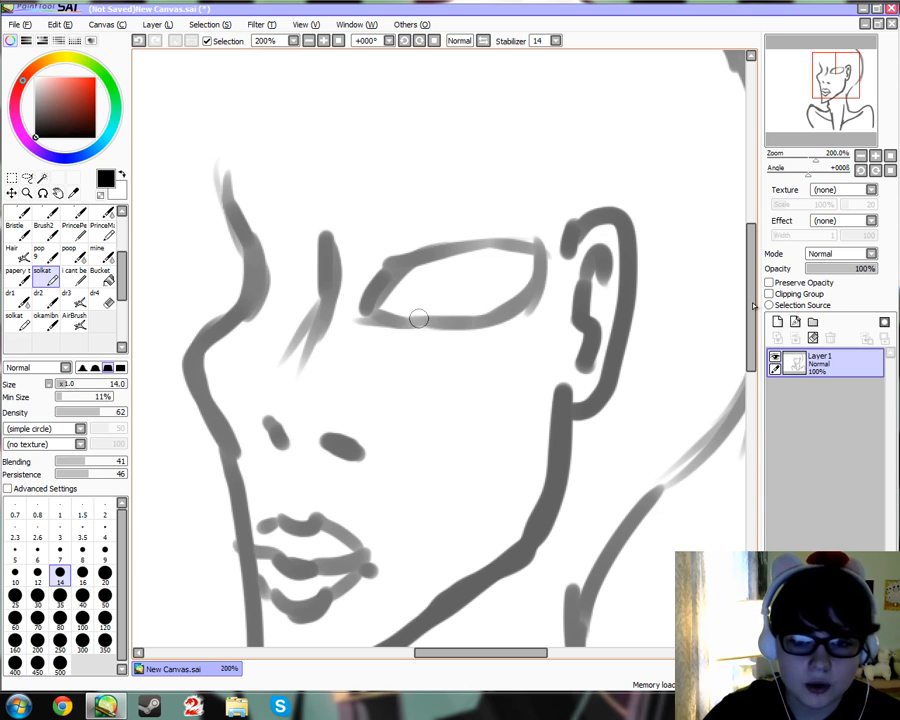
Thicken the near eye's upper and lower lids and fill in a dark iris partly covered by the upper lid.
left_click_drag(380, 264, 528, 256)
key("ctrl+z")
mouse_move(391, 262)
left_mouse_down()
mouse_move(546, 251)
mouse_move(382, 268)
mouse_move(530, 256)
mouse_move(399, 277)
mouse_move(543, 259)
mouse_move(403, 271)
mouse_move(379, 262)
mouse_move(548, 259)
mouse_move(398, 275)
left_mouse_up()
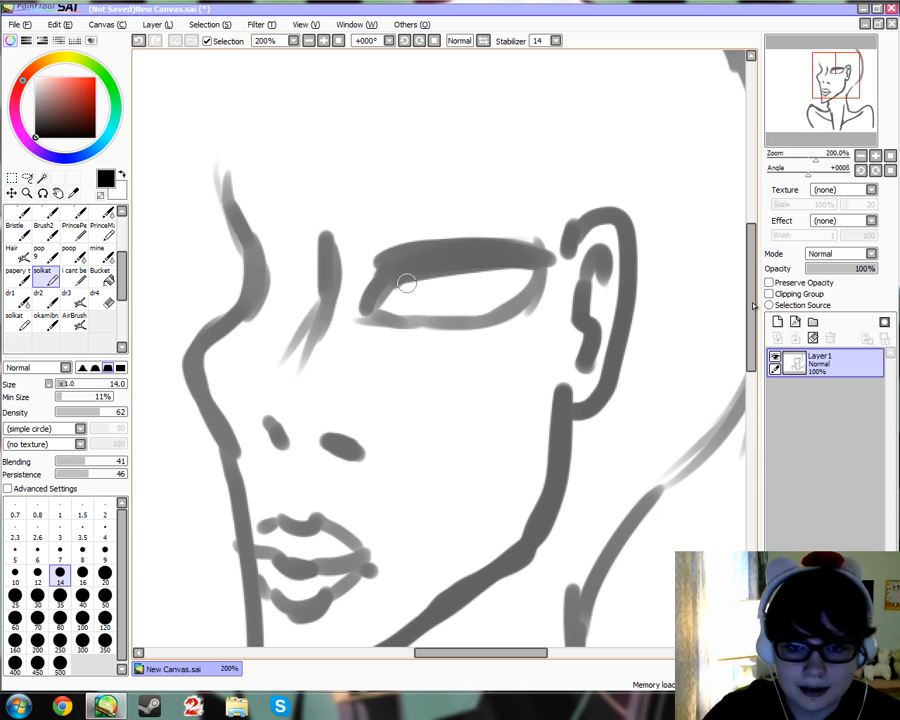
mouse_move(390, 290)
left_mouse_down()
mouse_move(447, 297)
mouse_move(492, 264)
mouse_move(447, 299)
mouse_move(410, 289)
mouse_move(402, 265)
mouse_move(450, 296)
mouse_move(474, 282)
mouse_move(404, 282)
mouse_move(449, 287)
mouse_move(410, 277)
mouse_move(472, 262)
mouse_move(415, 275)
mouse_move(465, 257)
mouse_move(442, 282)
left_mouse_up()
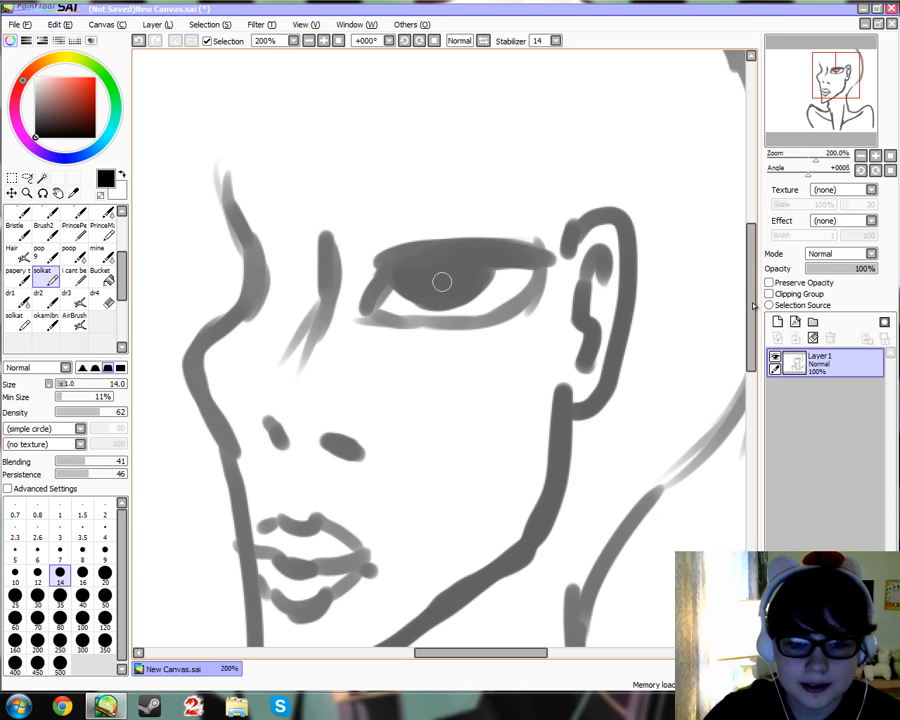
mouse_move(402, 321)
left_mouse_down()
mouse_move(430, 321)
mouse_move(420, 320)
mouse_move(524, 287)
mouse_move(505, 311)
mouse_move(416, 315)
mouse_move(537, 257)
mouse_move(504, 310)
left_mouse_up()
left_click_drag(376, 293, 390, 305)
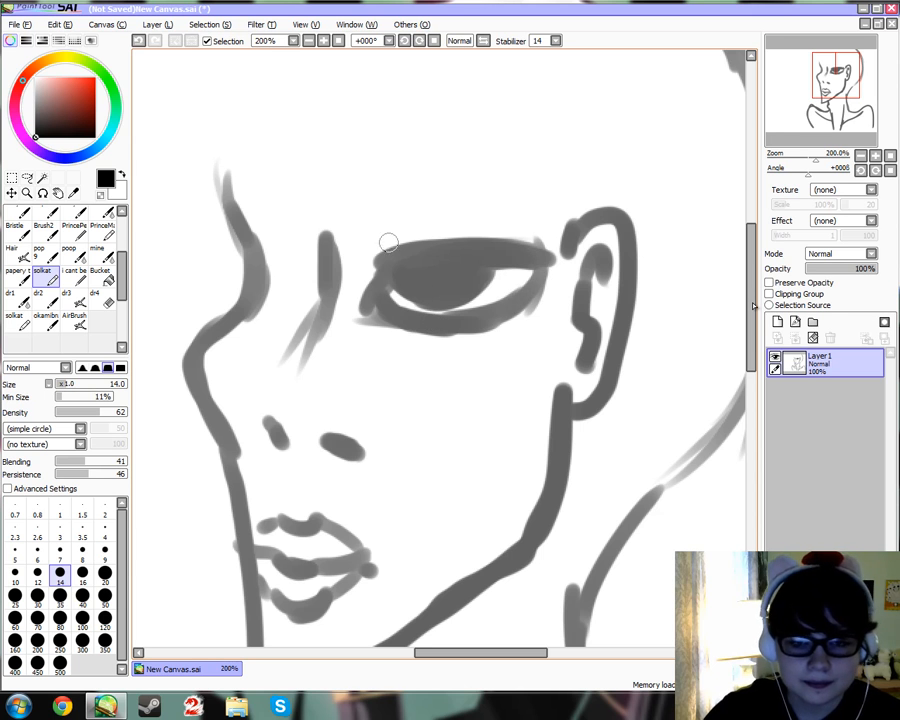
Add a faint eyelid crease above the near eye and a short mark for the inner end of its eyebrow.
mouse_move(370, 222)
left_mouse_down()
mouse_move(354, 201)
mouse_move(450, 215)
left_mouse_up()
key("ctrl+z")
left_click_drag(383, 242, 428, 228)
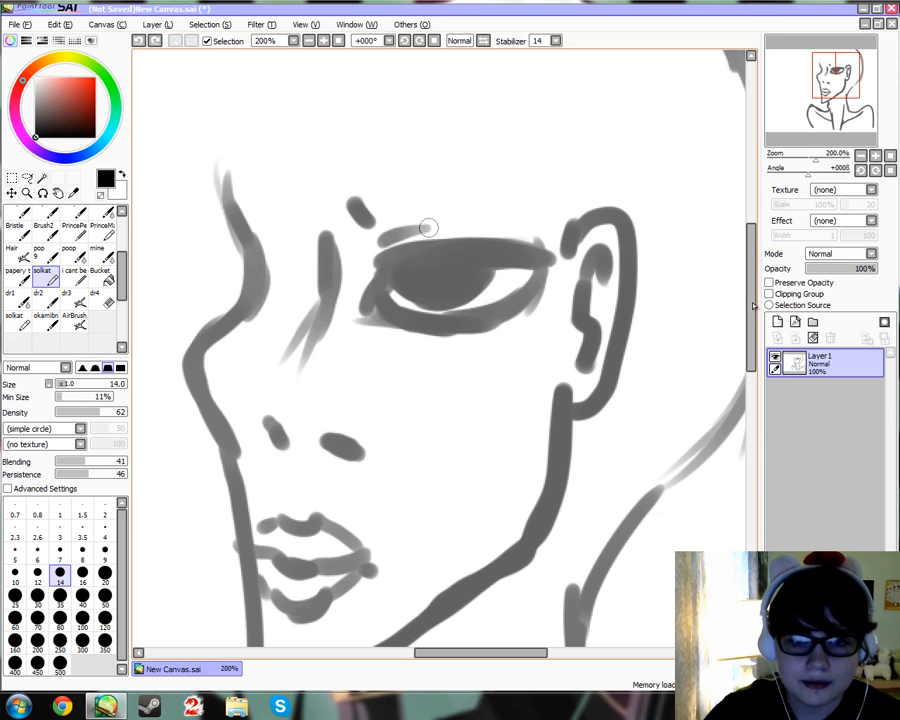
Draw a high arched eyebrow over the near eye and thicken its inner end.
left_click_drag(355, 195, 536, 183)
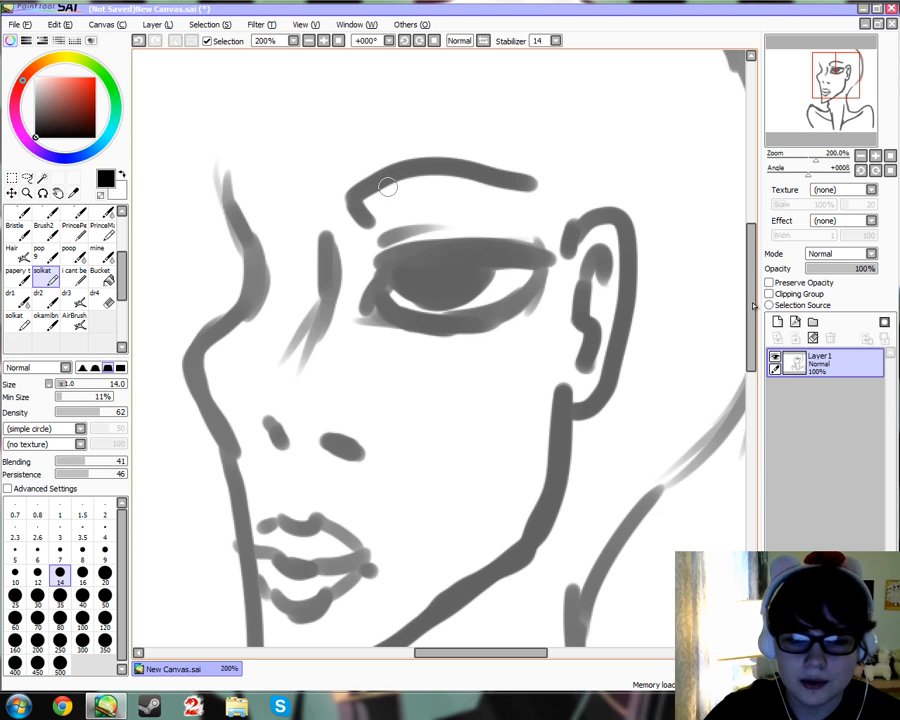
key("ctrl+z")
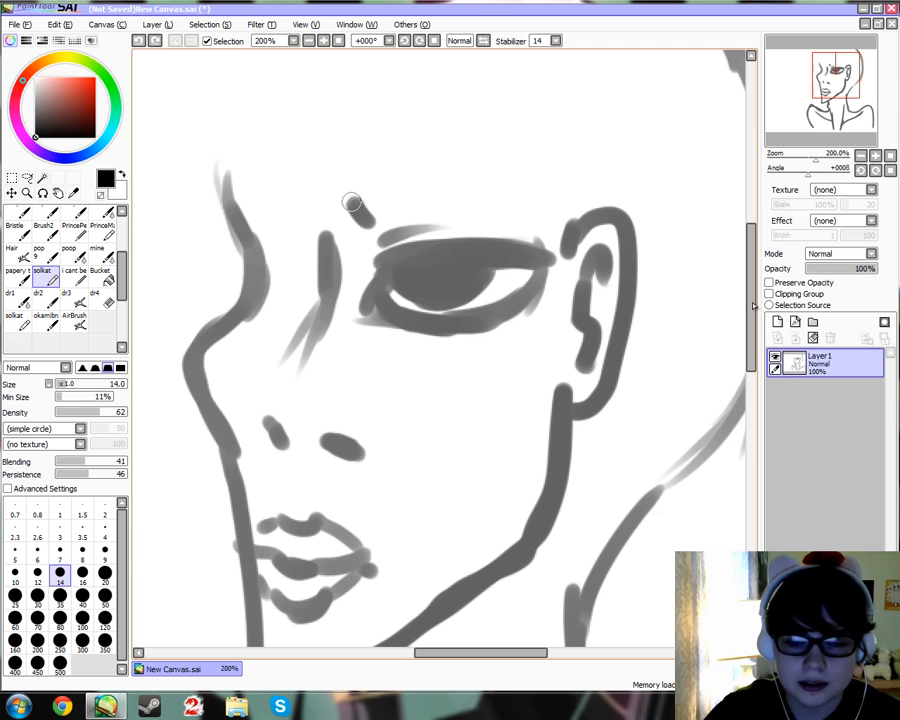
mouse_move(352, 207)
left_mouse_down()
mouse_move(418, 158)
mouse_move(497, 131)
mouse_move(553, 185)
left_mouse_up()
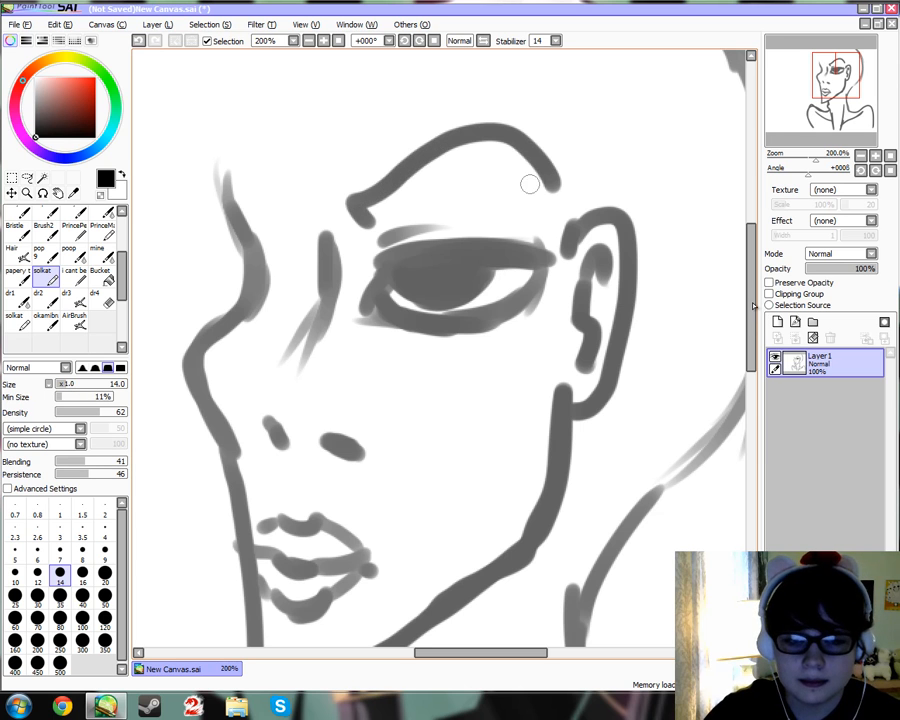
mouse_move(366, 215)
left_mouse_down()
mouse_move(418, 174)
mouse_move(470, 156)
left_mouse_up()
key("ctrl+z")
left_click_drag(366, 216, 445, 141)
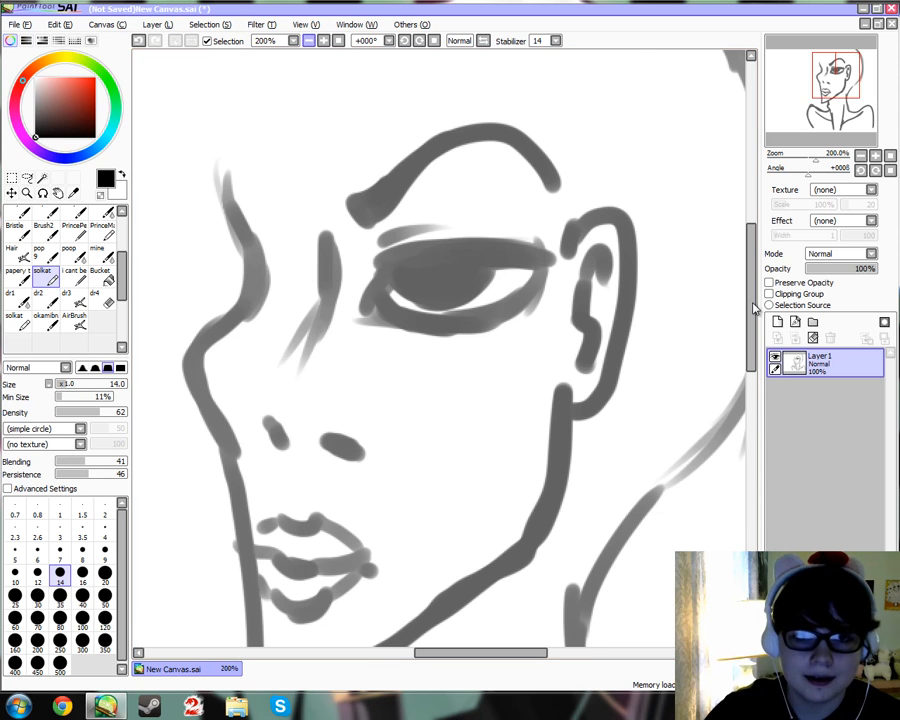
Draw a narrow oval far eye with a small pupil between the face's edge and the nose-bridge line.
key("Page_Down")
key("Page_Down")
key("Page_Down")
key("Page_Down")
key("Page_Down")
key("Page_Down")
key("Page_Up")
key("Page_Up")
key("Page_Up")
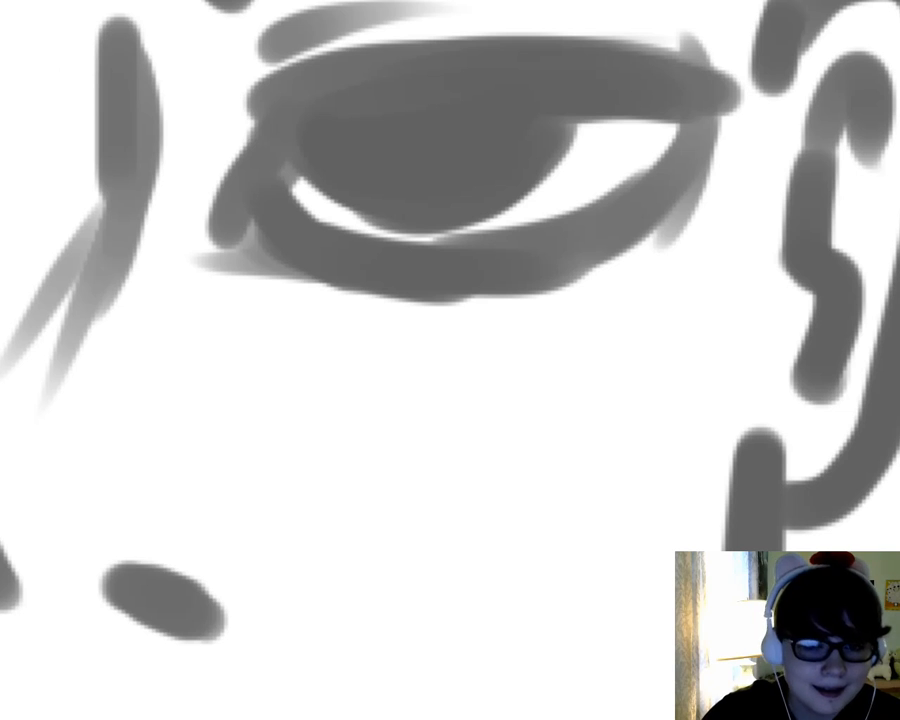
mouse_move(62, 92)
left_mouse_down()
mouse_move(2, 42)
mouse_move(8, 207)
mouse_move(50, 197)
mouse_move(56, 113)
mouse_move(45, 68)
mouse_move(64, 177)
mouse_move(24, 201)
left_mouse_up()
key("ctrl+z")
mouse_move(40, 68)
left_mouse_down()
mouse_move(64, 204)
mouse_move(22, 59)
left_mouse_up()
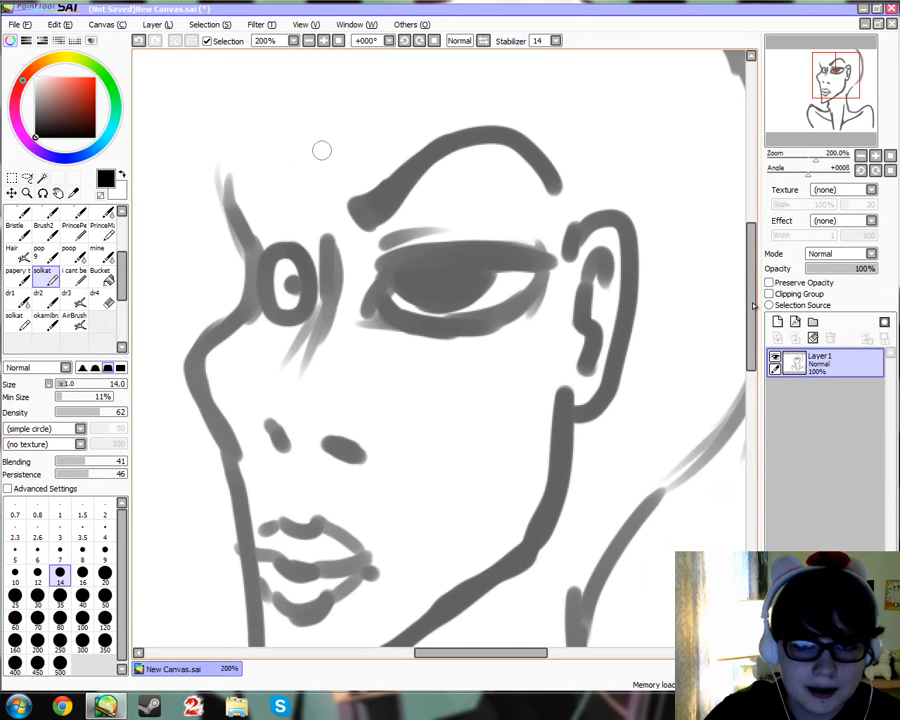
Draw a short arched eyebrow above the far eye.
left_click(309, 41)
left_click(309, 41)
left_click(309, 41)
left_click(309, 41)
left_click(309, 41)
left_click(324, 41)
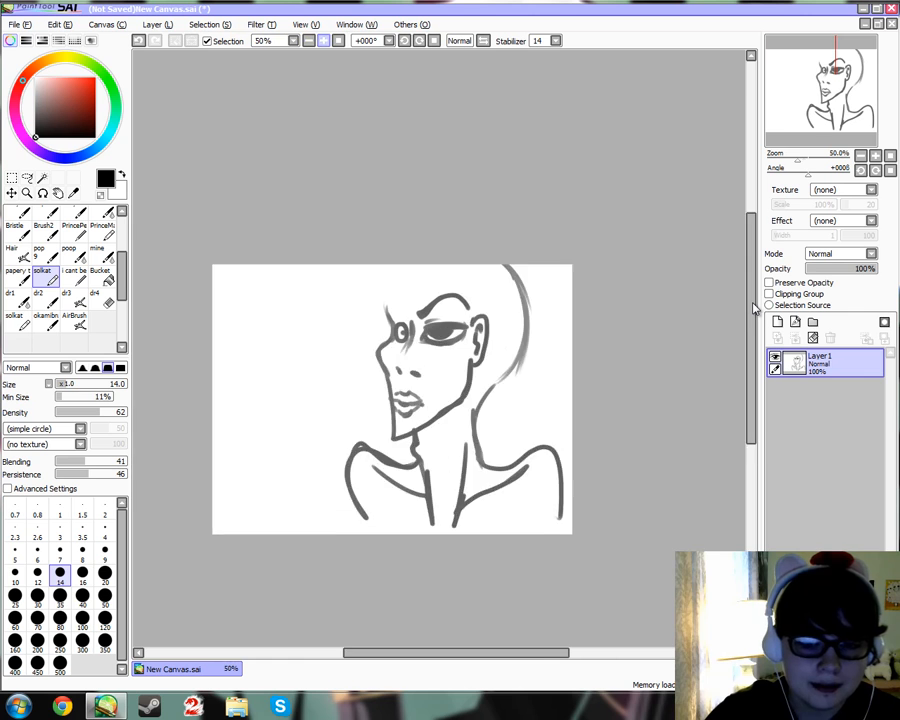
left_click(324, 41)
left_click(324, 41)
left_click(324, 41)
left_click_drag(345, 239, 340, 245)
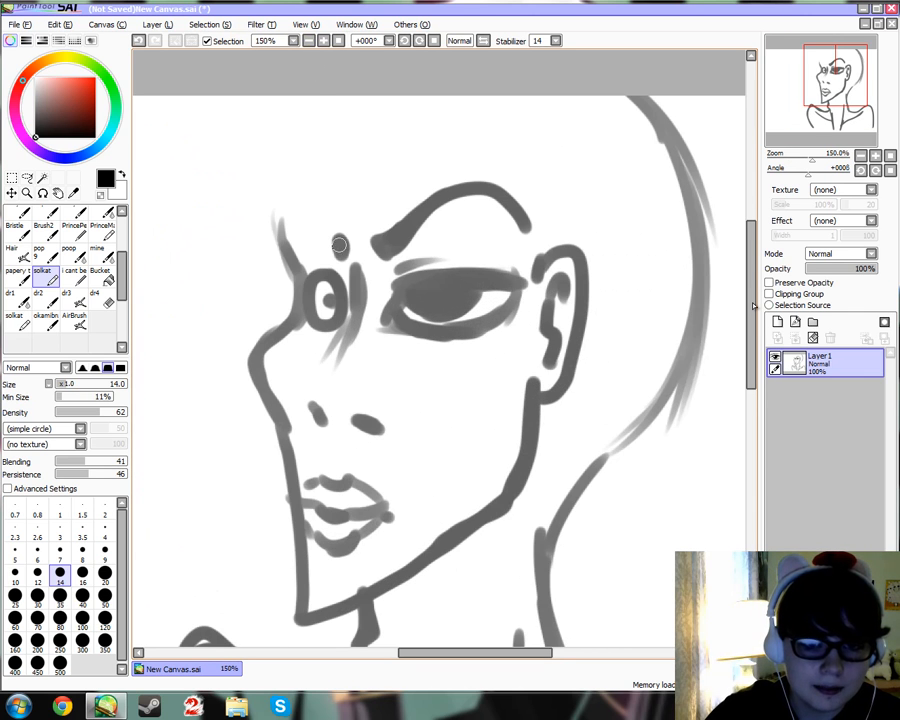
left_click_drag(291, 224, 346, 252)
Sketch several curved hair strokes outside the back-of-head curve to give the hair volume.
left_click(309, 41)
left_click(309, 41)
left_click(309, 41)
left_click(309, 41)
left_click(324, 41)
left_click(324, 41)
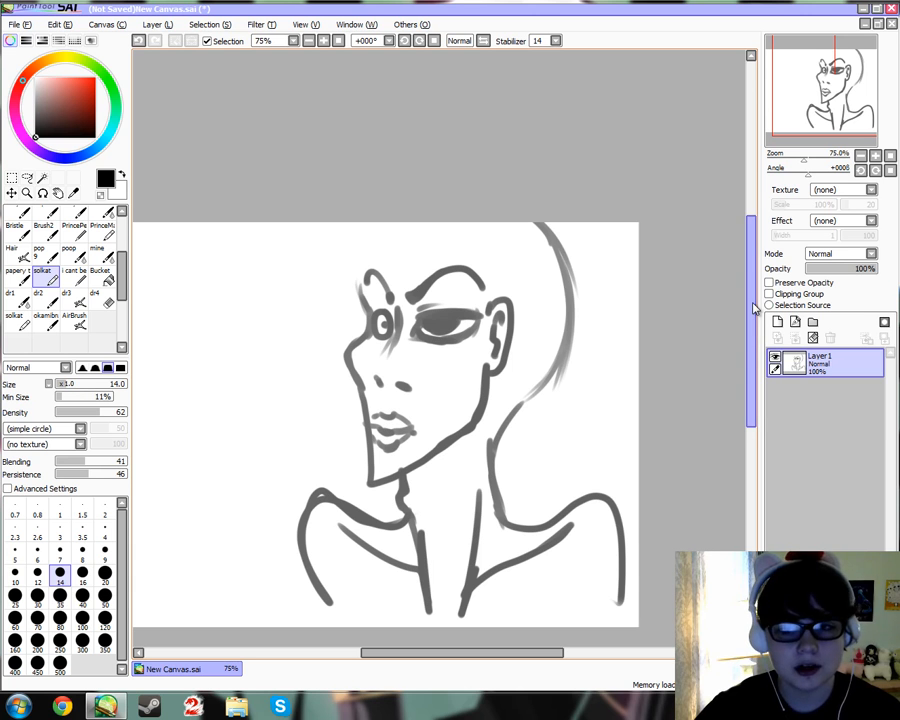
scroll(755, 308, "down", 2)
left_click(323, 40)
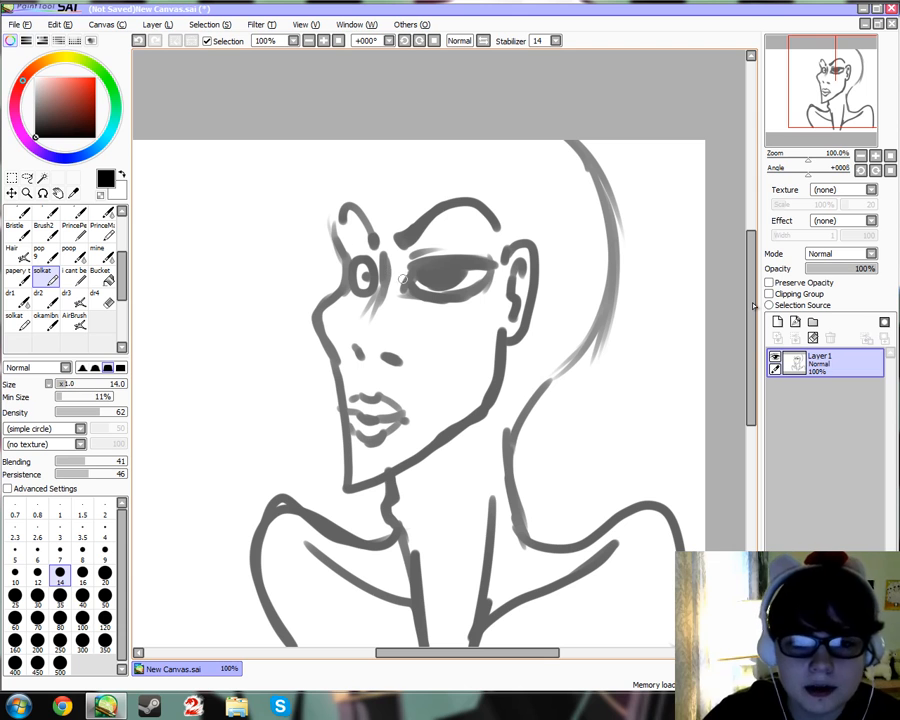
mouse_move(598, 142)
left_mouse_down()
mouse_move(651, 216)
mouse_move(617, 148)
mouse_move(645, 243)
mouse_move(641, 201)
mouse_move(635, 301)
mouse_move(616, 331)
left_mouse_up()
mouse_move(629, 287)
left_mouse_down()
mouse_move(559, 394)
mouse_move(541, 398)
mouse_move(615, 289)
left_mouse_up()
mouse_move(616, 167)
left_mouse_down()
mouse_move(623, 305)
mouse_move(631, 254)
left_mouse_up()
mouse_move(602, 147)
left_mouse_down()
mouse_move(638, 214)
mouse_move(609, 335)
left_mouse_up()
left_click_drag(621, 258, 629, 225)
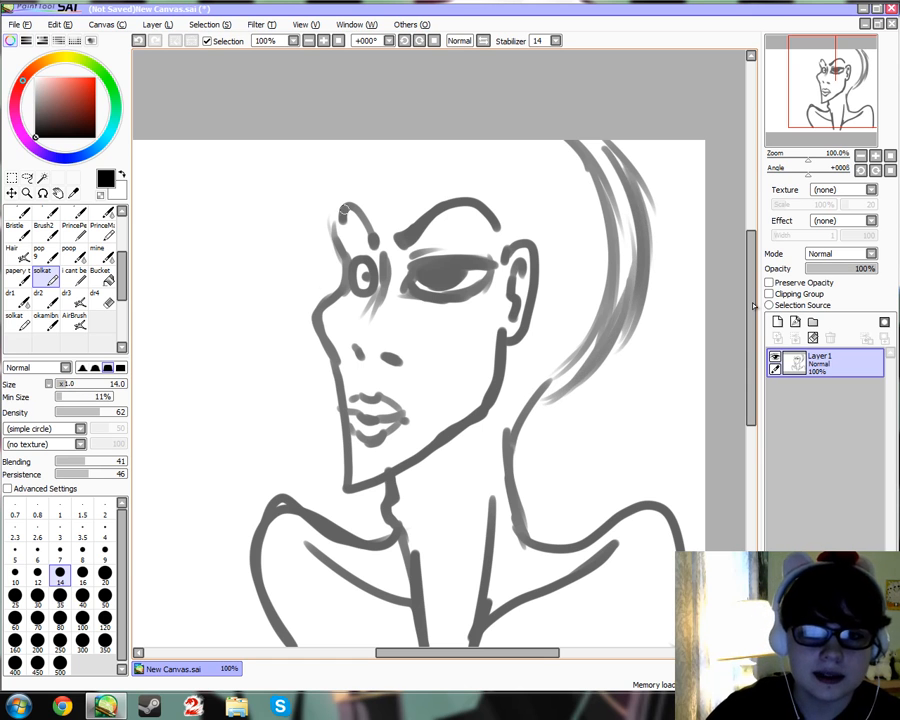
Sketch hair strokes in front of the forehead and a jagged fringe across it, with a long strand beside the ear.
left_click_drag(325, 136, 290, 232)
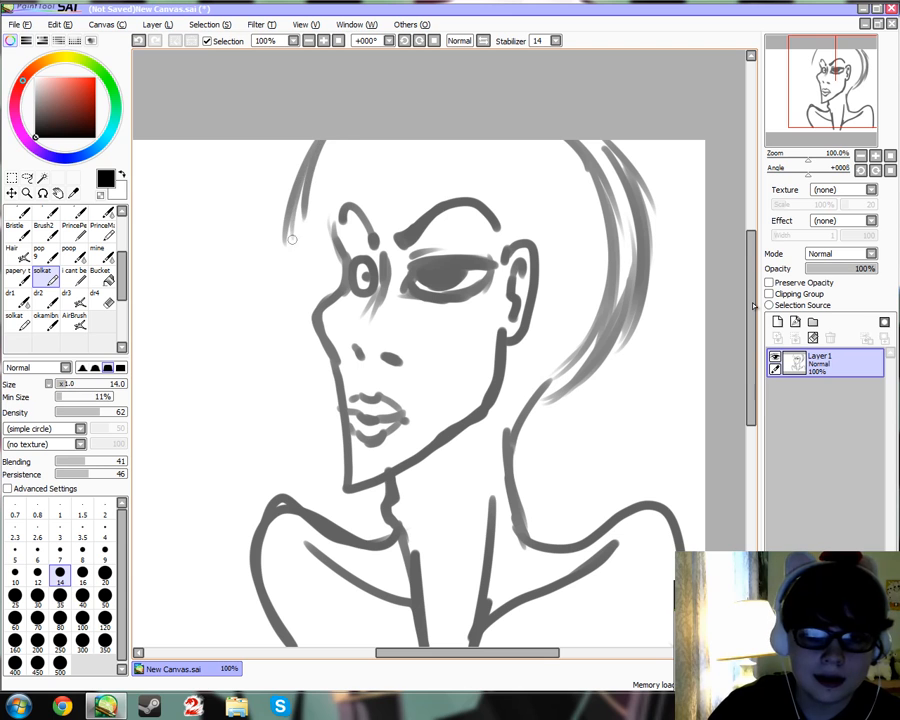
left_click_drag(301, 163, 281, 249)
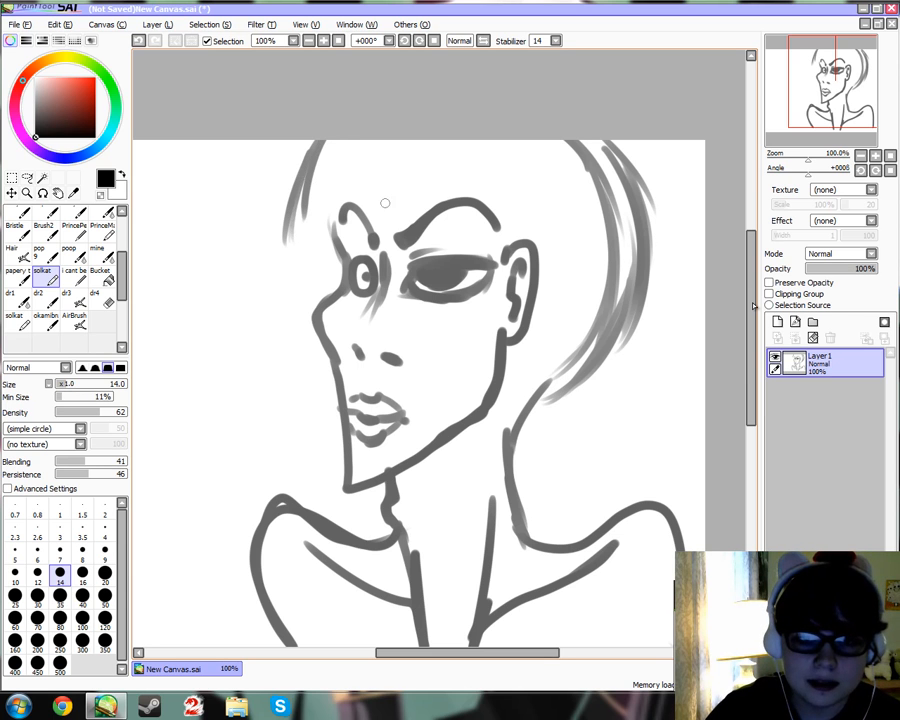
mouse_move(375, 159)
left_mouse_down()
mouse_move(441, 238)
mouse_move(442, 204)
mouse_move(472, 241)
mouse_move(478, 214)
mouse_move(489, 250)
left_mouse_up()
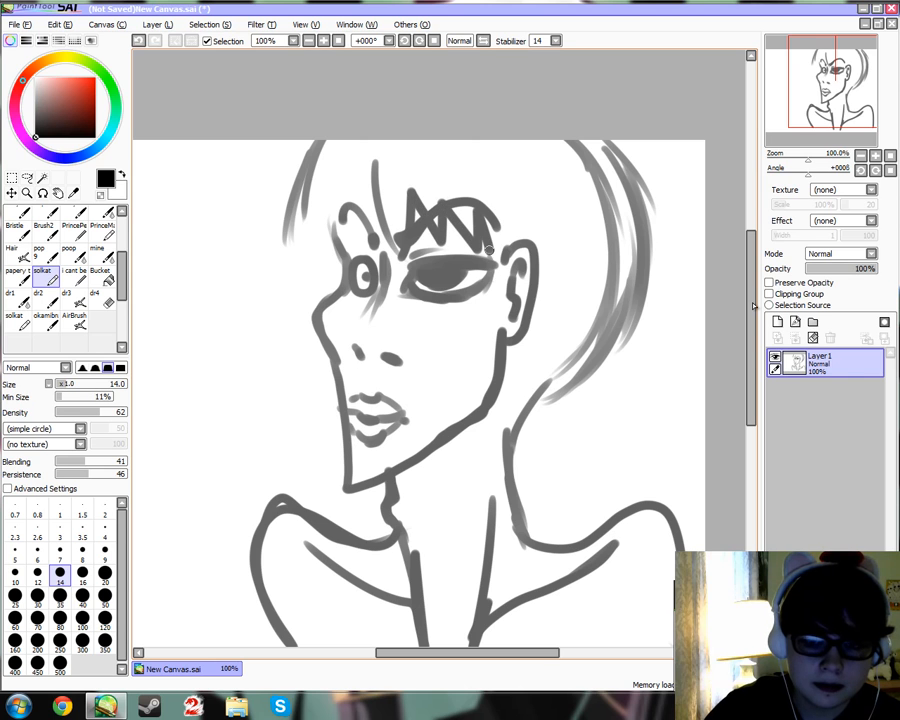
left_click_drag(501, 172, 499, 250)
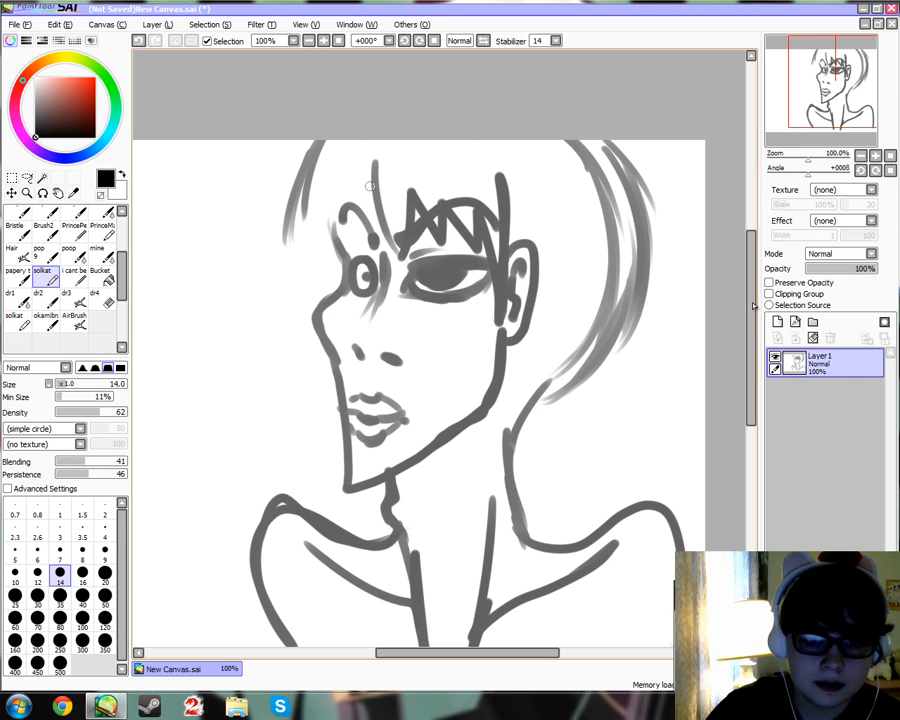
left_click_drag(370, 186, 348, 248)
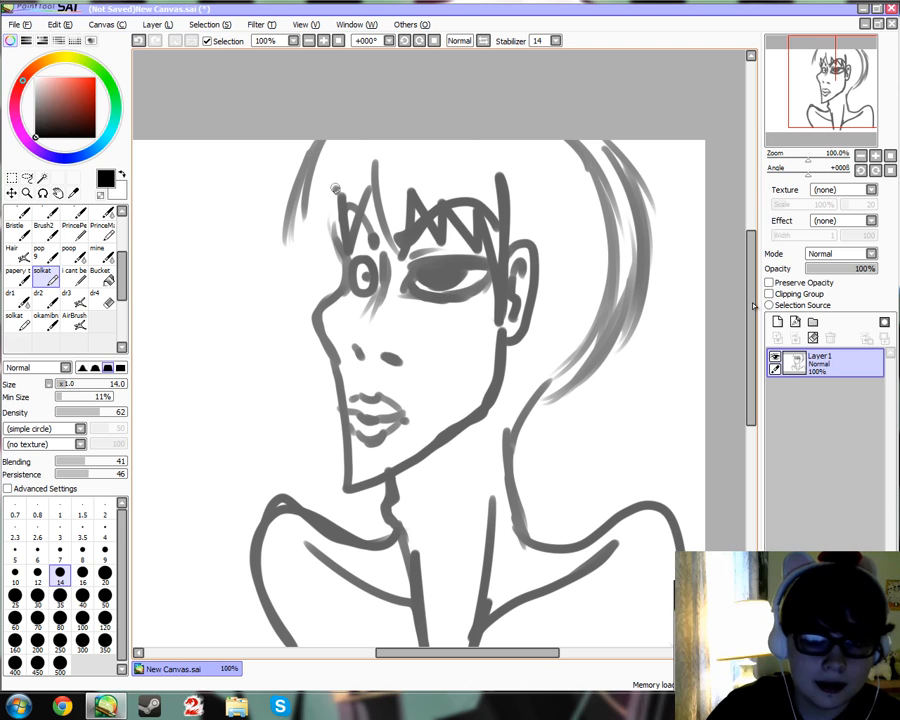
Fill out the front of the hair with overlapping locks hanging beside the far eye and forehead.
mouse_move(322, 150)
left_mouse_down()
mouse_move(308, 243)
mouse_move(319, 287)
left_mouse_up()
left_click_drag(295, 234, 303, 281)
left_click_drag(283, 230, 291, 273)
left_click_drag(294, 142, 276, 218)
left_click_drag(283, 162, 280, 253)
left_click_drag(315, 198, 332, 236)
left_click_drag(320, 188, 340, 216)
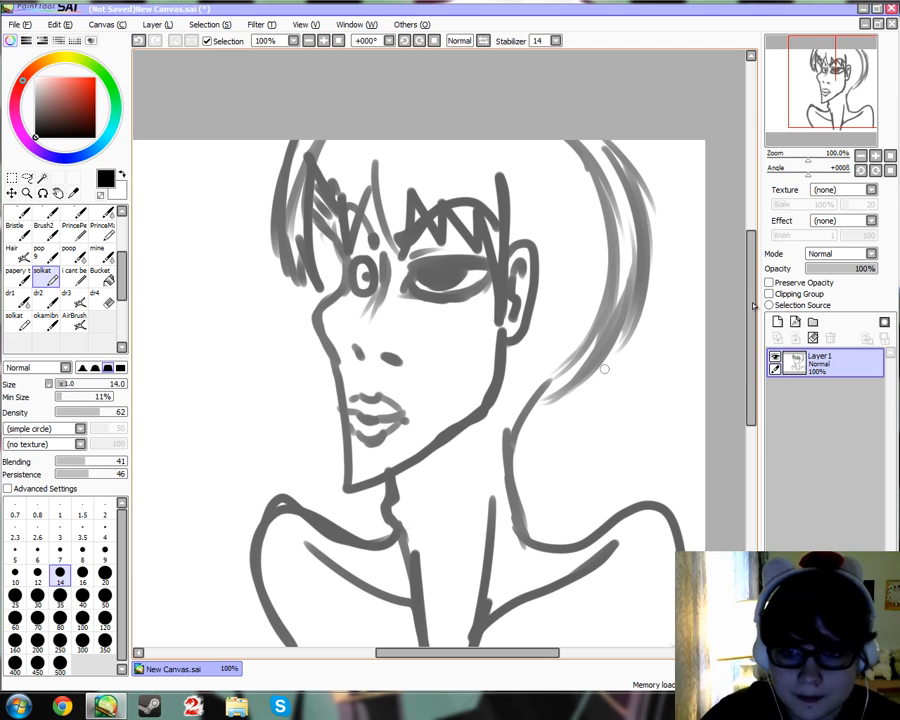
Extend the back hair down to the shoulder with feathered ends and add strands from behind the ear along the neck.
mouse_move(594, 143)
left_mouse_down()
mouse_move(646, 222)
mouse_move(645, 285)
mouse_move(584, 409)
mouse_move(592, 480)
left_mouse_up()
mouse_move(572, 470)
left_mouse_down()
mouse_move(594, 499)
mouse_move(575, 533)
left_mouse_up()
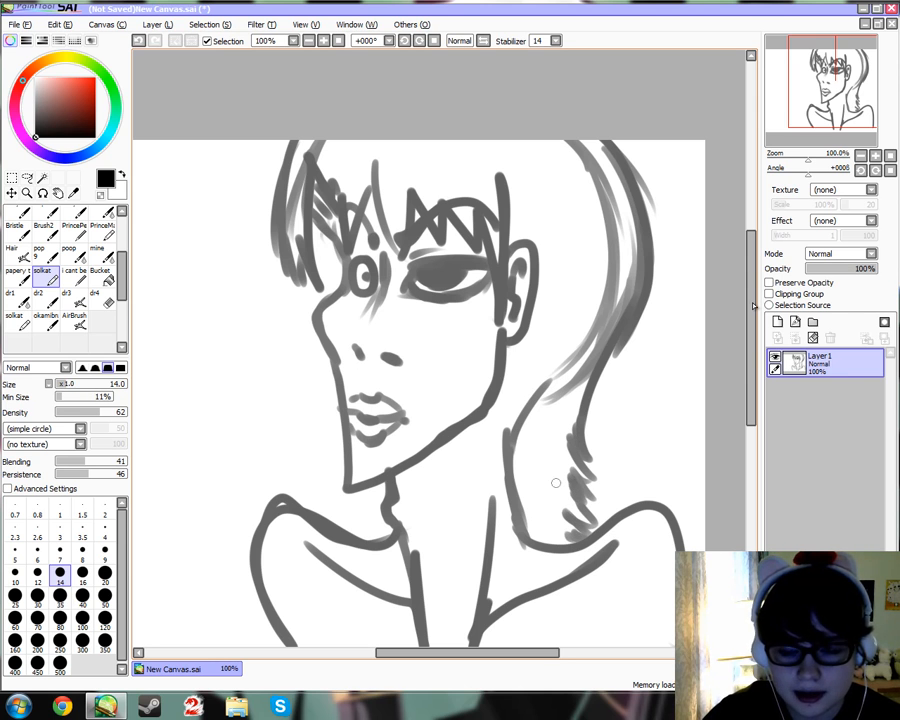
left_click_drag(574, 462, 591, 494)
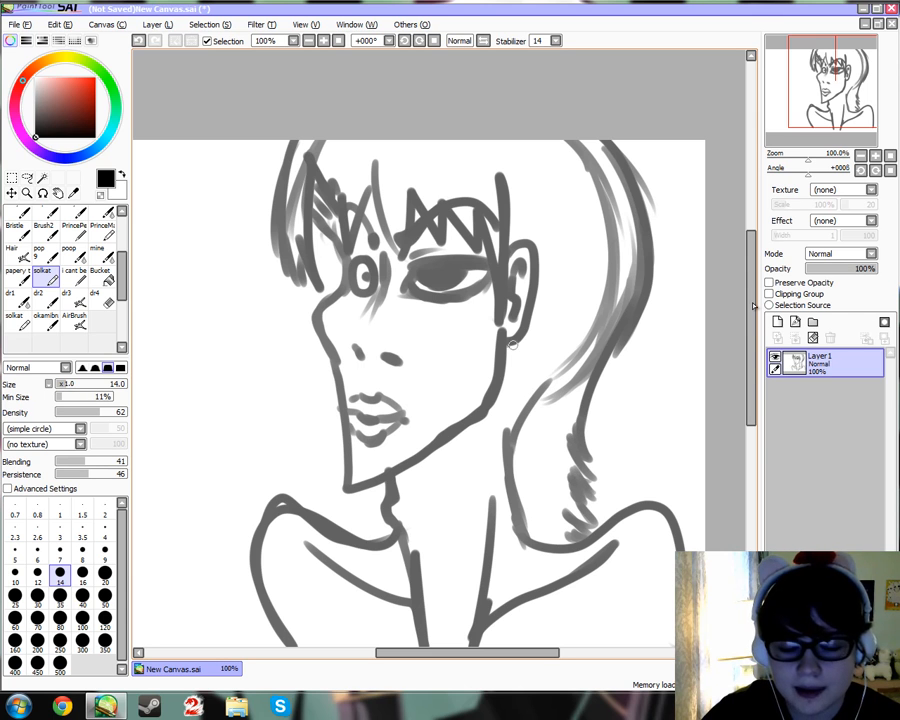
mouse_move(509, 350)
left_mouse_down()
mouse_move(529, 508)
mouse_move(545, 533)
left_mouse_up()
left_click(309, 41)
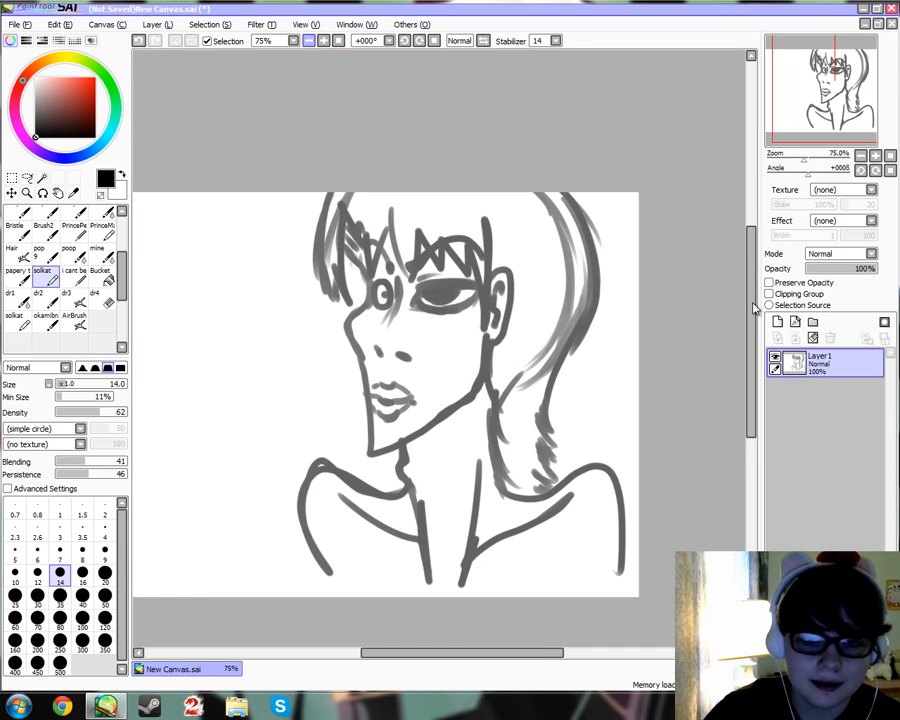
left_click(309, 41)
left_click(309, 41)
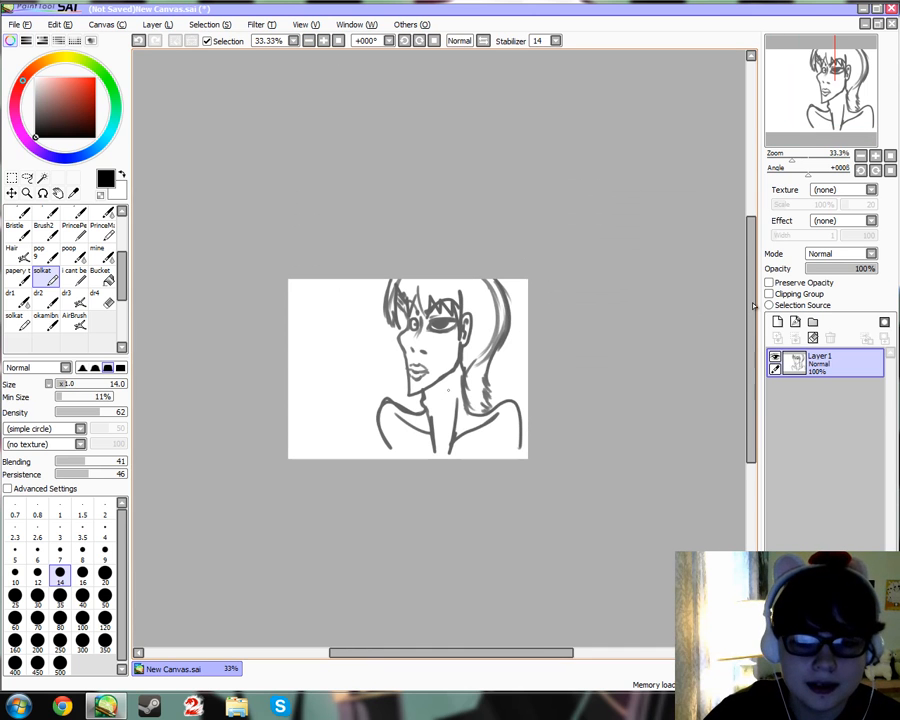
left_click_drag(487, 653, 450, 653)
left_click(323, 41)
left_click(323, 41)
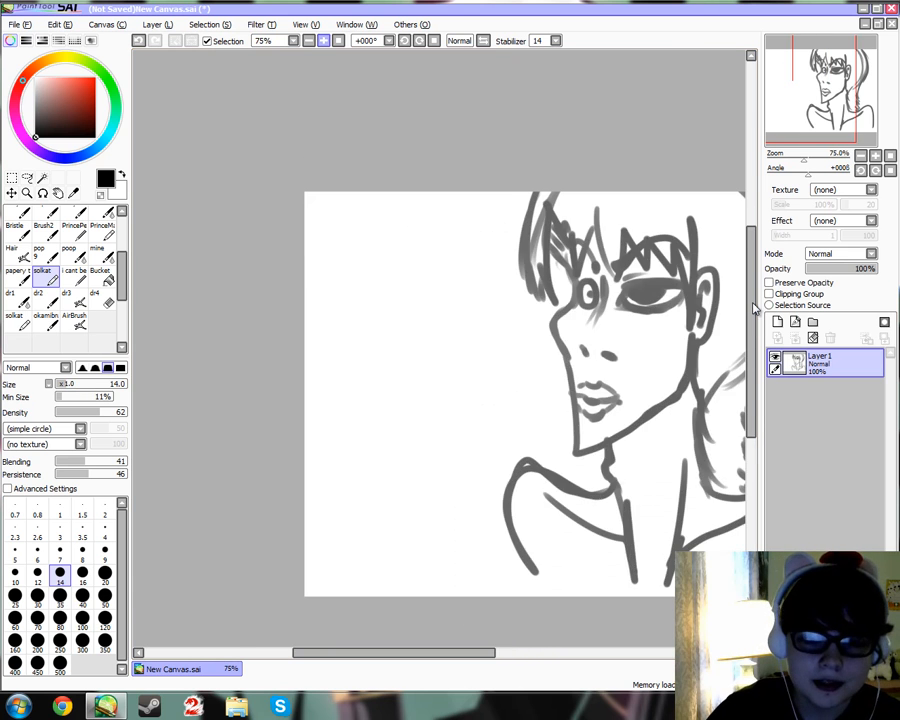
Sketch a large, slightly wide circle for a cartoon head in the blank area in front of the portrait's face.
left_click(323, 41)
left_click(323, 41)
scroll(755, 308, "up", 1)
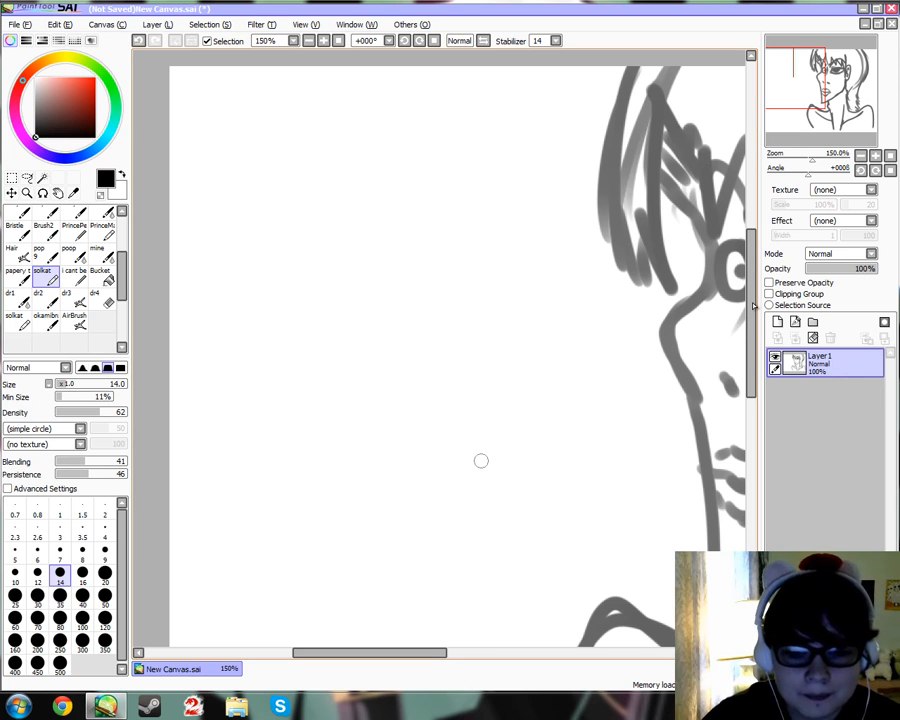
left_click_drag(400, 653, 511, 653)
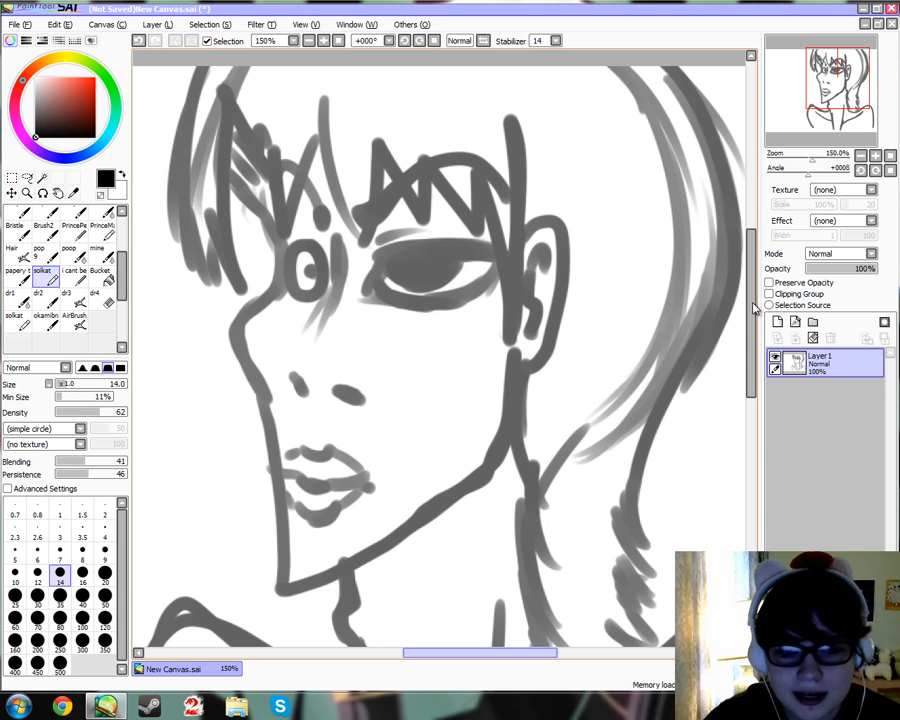
left_click_drag(511, 653, 393, 653)
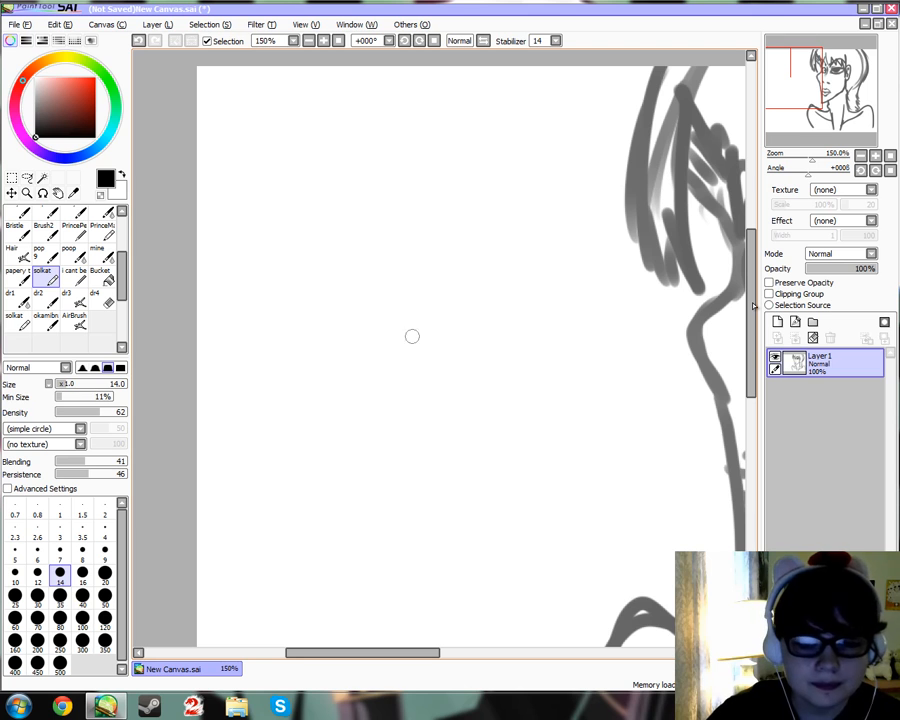
mouse_move(396, 480)
left_mouse_down()
mouse_move(328, 468)
mouse_move(284, 418)
mouse_move(277, 353)
mouse_move(358, 267)
mouse_move(458, 246)
mouse_move(541, 286)
mouse_move(571, 338)
mouse_move(550, 442)
mouse_move(402, 497)
mouse_move(446, 490)
mouse_move(348, 477)
mouse_move(455, 483)
mouse_move(516, 450)
left_mouse_up()
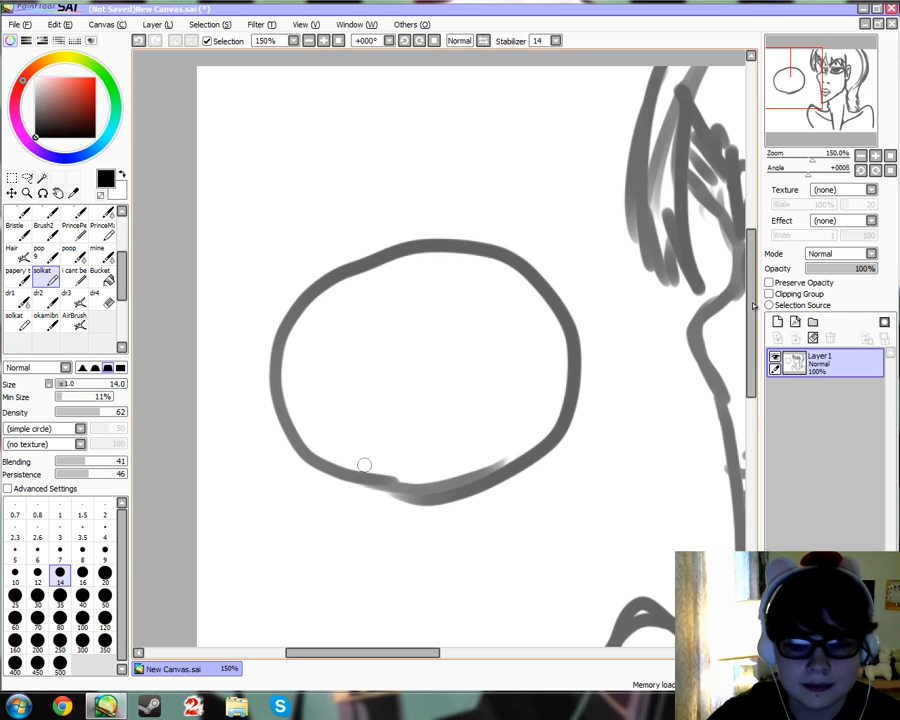
Add a rounded jaw curve below the circle, with a short line rising from the jaw into the head.
scroll(755, 308, "down", 2)
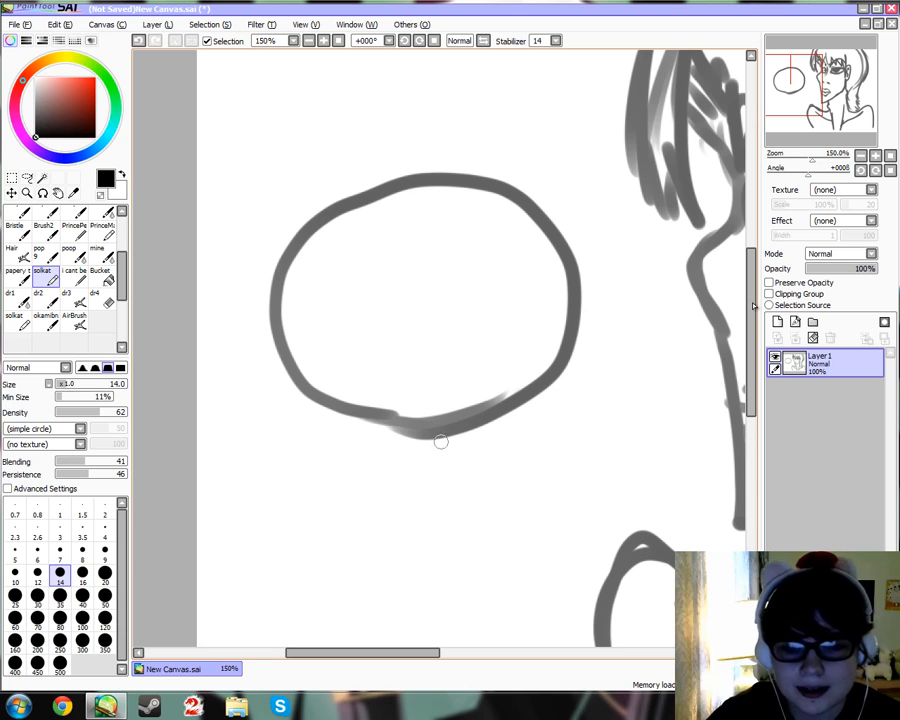
mouse_move(573, 322)
left_mouse_down()
mouse_move(549, 415)
mouse_move(533, 411)
mouse_move(549, 413)
mouse_move(478, 456)
left_mouse_up()
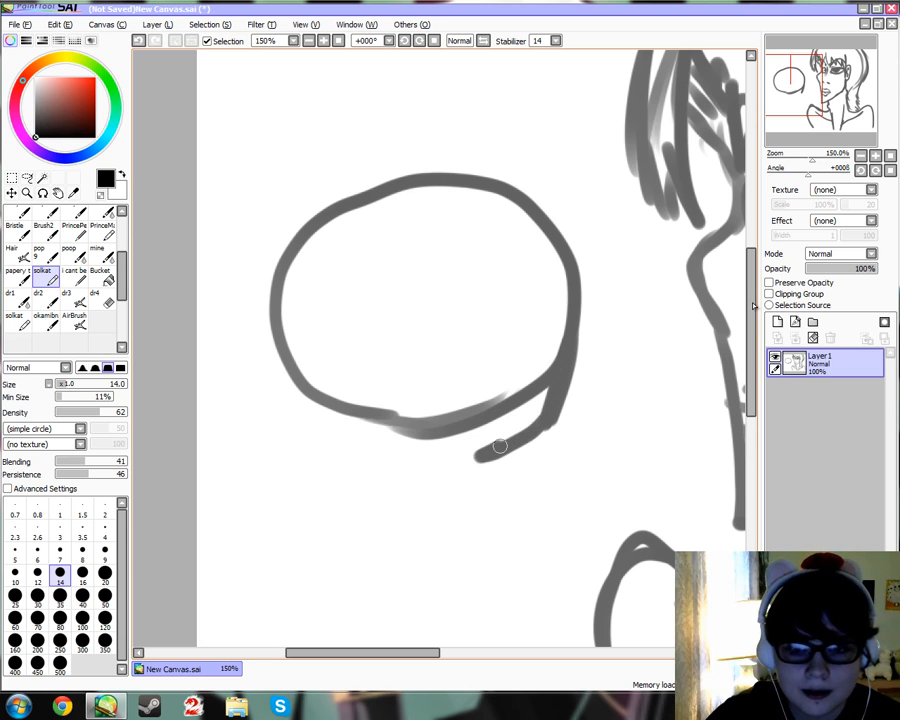
mouse_move(363, 420)
left_mouse_down()
mouse_move(411, 445)
mouse_move(478, 454)
mouse_move(362, 422)
left_mouse_up()
mouse_move(350, 358)
left_mouse_down()
mouse_move(366, 413)
mouse_move(363, 406)
mouse_move(434, 427)
left_mouse_up()
Erase the circle's original lower arc inside the new jaw using the dr4 eraser, enlarged to size 20.
left_click(102, 299)
left_click_drag(434, 427, 385, 414)
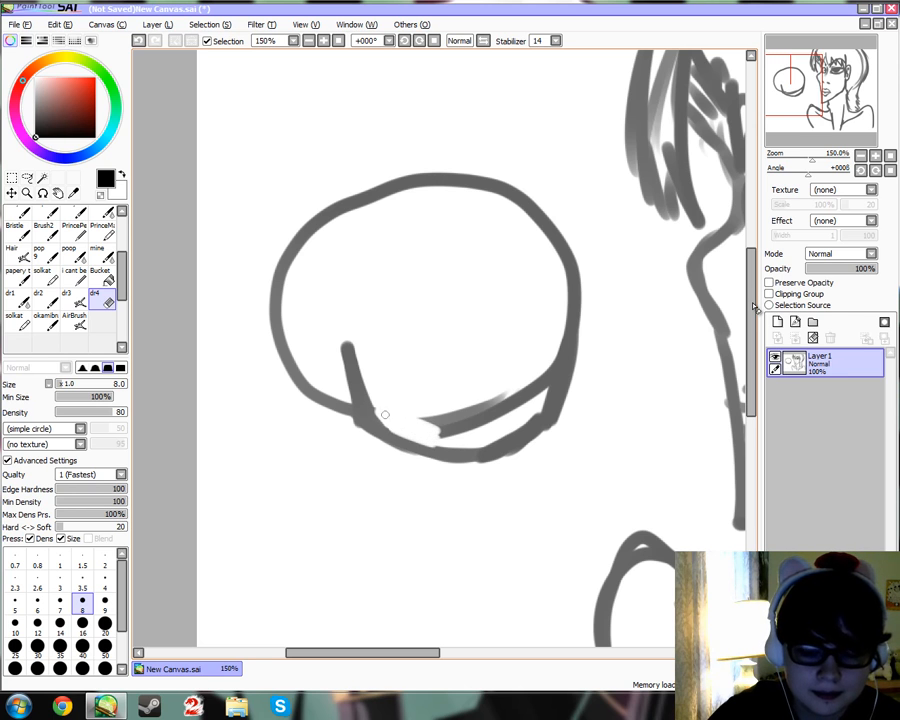
left_click(105, 625)
left_click_drag(447, 424, 424, 415)
left_click_drag(424, 415, 484, 412)
mouse_move(484, 412)
left_mouse_down()
mouse_move(450, 418)
mouse_move(484, 412)
mouse_move(534, 378)
mouse_move(529, 405)
mouse_move(446, 426)
left_mouse_up()
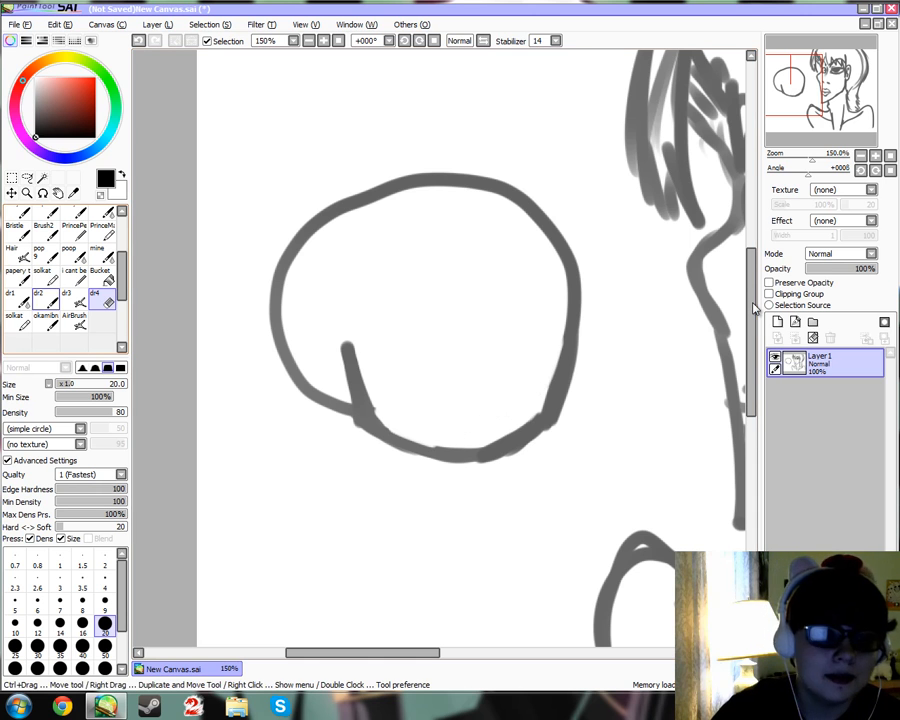
With the solkat brush, sketch two short neck lines below the cartoon head's jaw.
left_click(46, 277)
key("minus")
key("minus")
key("minus")
key("minus")
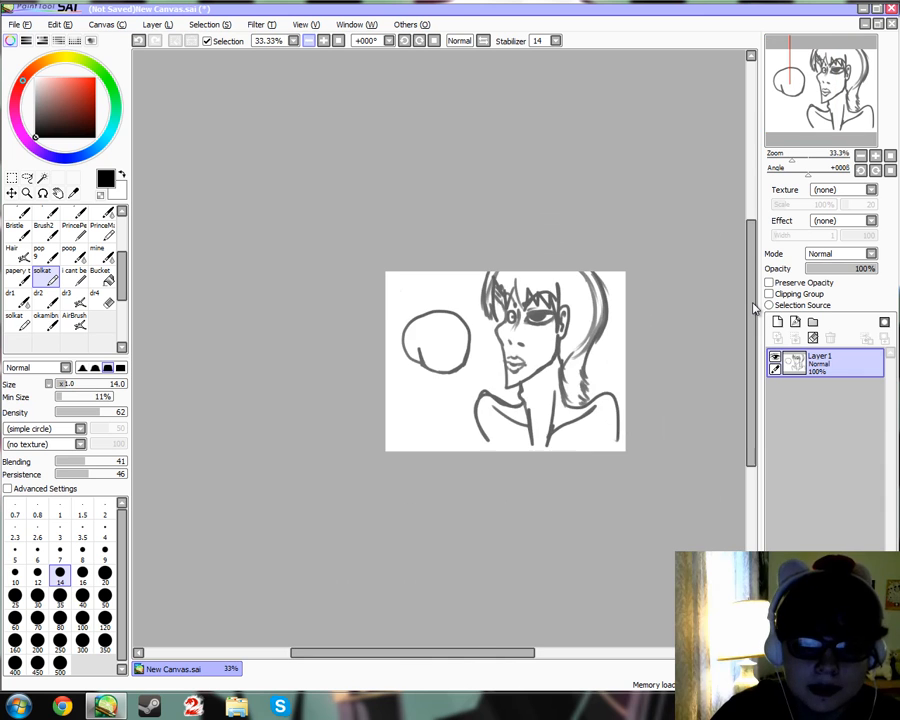
key("plus")
key("plus")
key("plus")
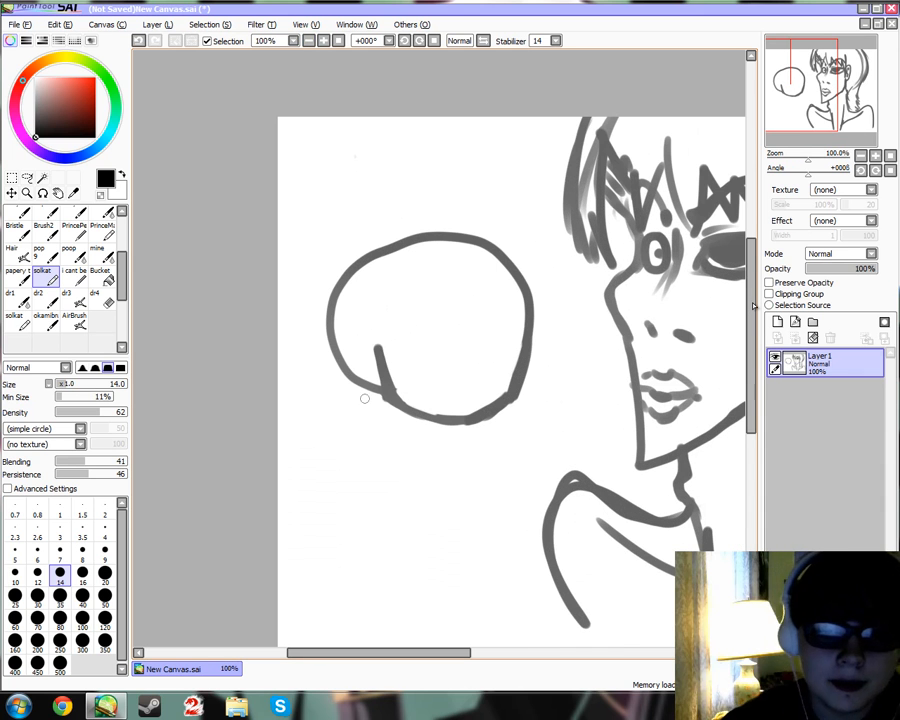
left_click_drag(460, 652, 466, 652)
left_click_drag(752, 278, 752, 305)
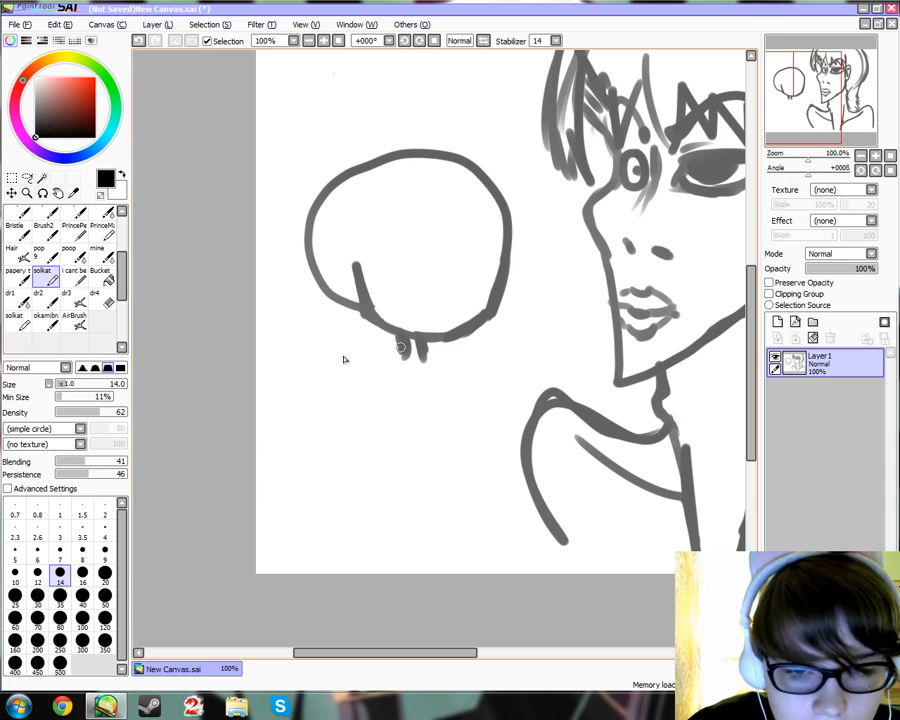
Sketch a torso widening downward from the neck, with small pointed shoulders and a thin arm beside it.
left_click_drag(395, 357, 401, 460)
mouse_move(421, 345)
left_mouse_down()
mouse_move(459, 446)
mouse_move(432, 474)
mouse_move(387, 468)
mouse_move(397, 394)
left_mouse_up()
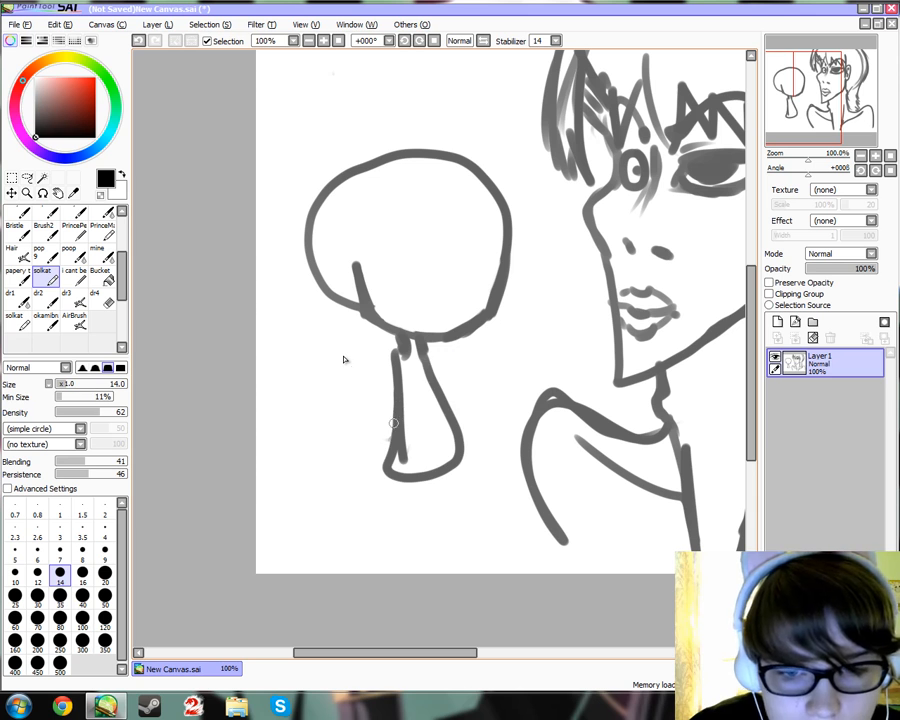
key("ctrl+z")
mouse_move(420, 346)
left_mouse_down()
mouse_move(453, 434)
mouse_move(452, 460)
mouse_move(398, 466)
left_mouse_up()
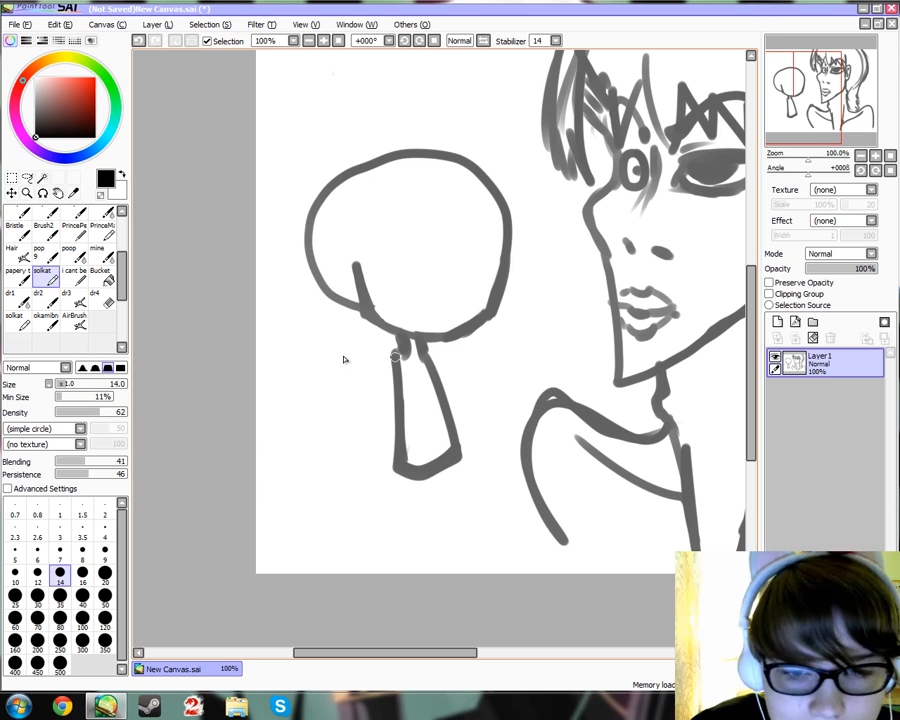
mouse_move(397, 352)
left_mouse_down()
mouse_move(377, 350)
mouse_move(432, 365)
left_mouse_up()
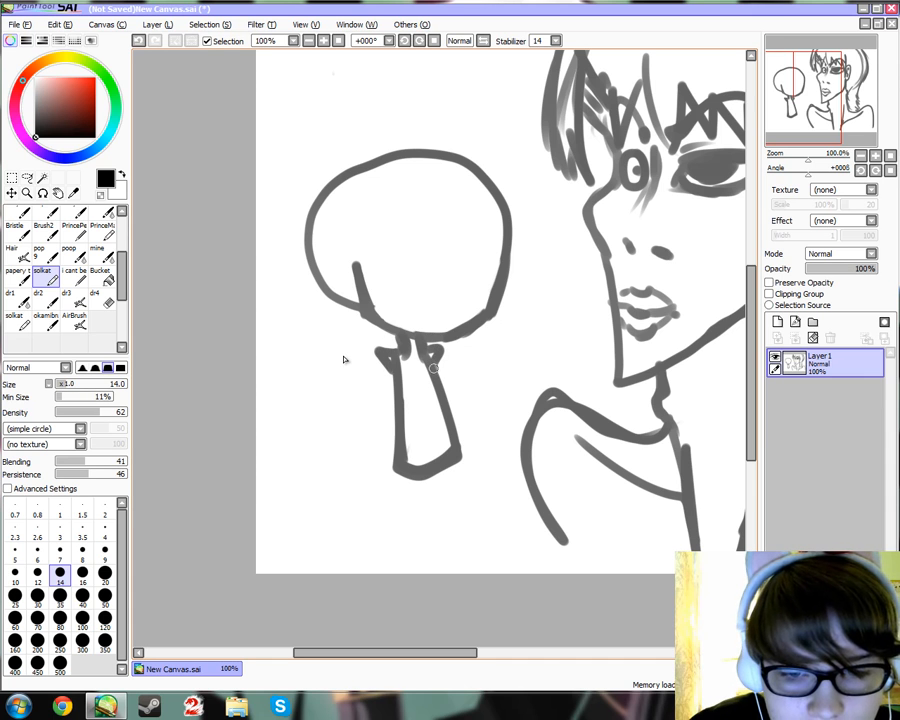
left_click_drag(380, 352, 372, 458)
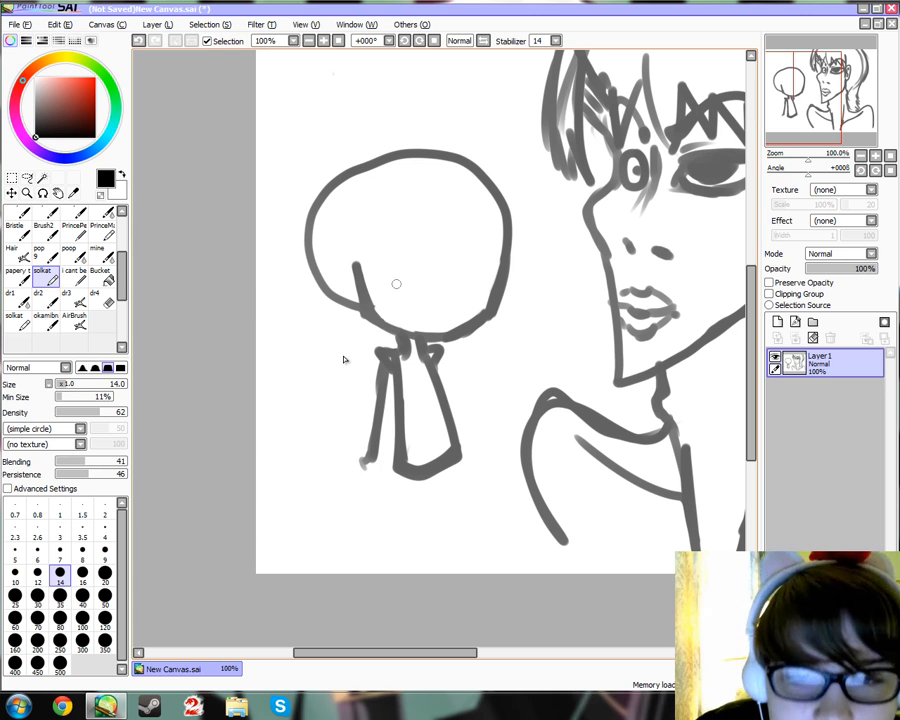
Draw two large oval eyes on the cartoon head and paint out the head outline inside the far eye with transparent colour.
mouse_move(399, 284)
left_mouse_down()
mouse_move(401, 219)
mouse_move(438, 262)
mouse_move(407, 293)
mouse_move(405, 232)
left_mouse_up()
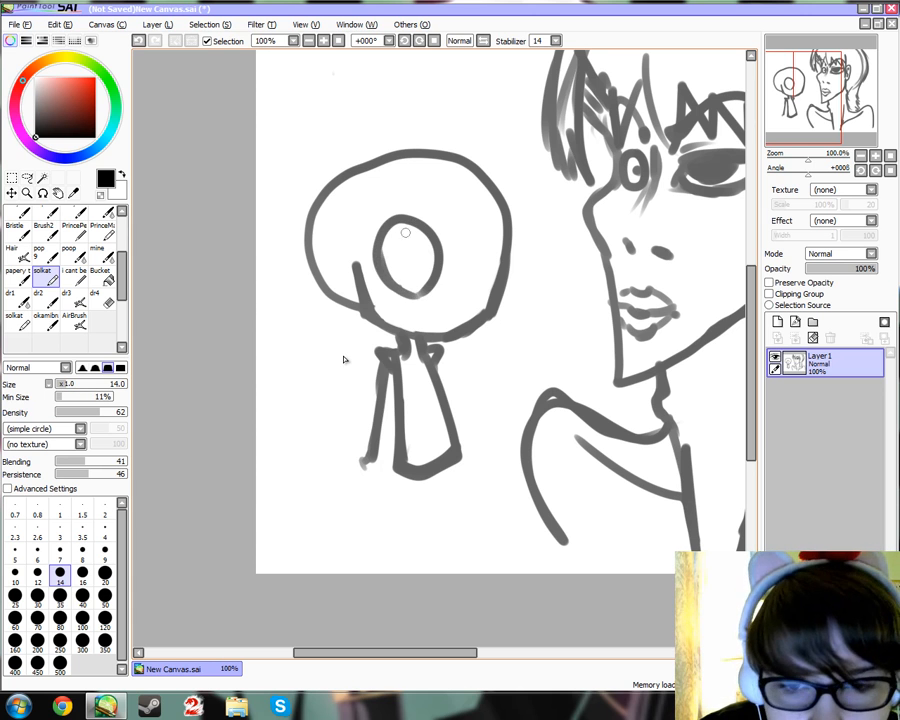
mouse_move(475, 293)
left_mouse_down()
mouse_move(490, 224)
mouse_move(517, 250)
mouse_move(484, 298)
left_mouse_up()
left_click_drag(503, 225, 491, 295)
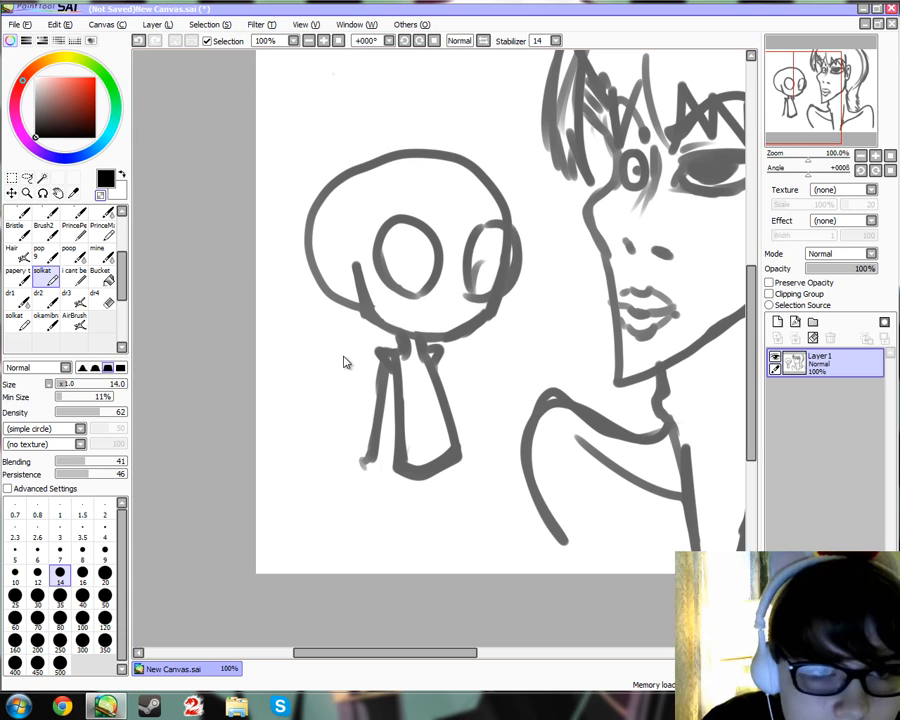
left_click_drag(492, 232, 482, 285)
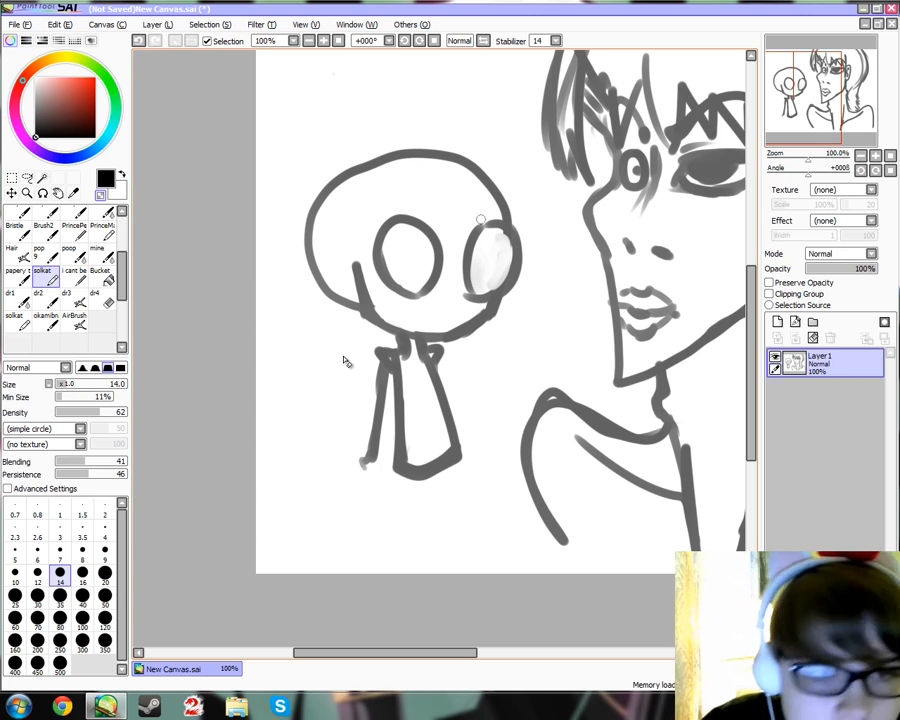
Add a larger upper oval and a small lower circle inside each of the cartoon eyes.
left_click_drag(393, 230, 396, 235)
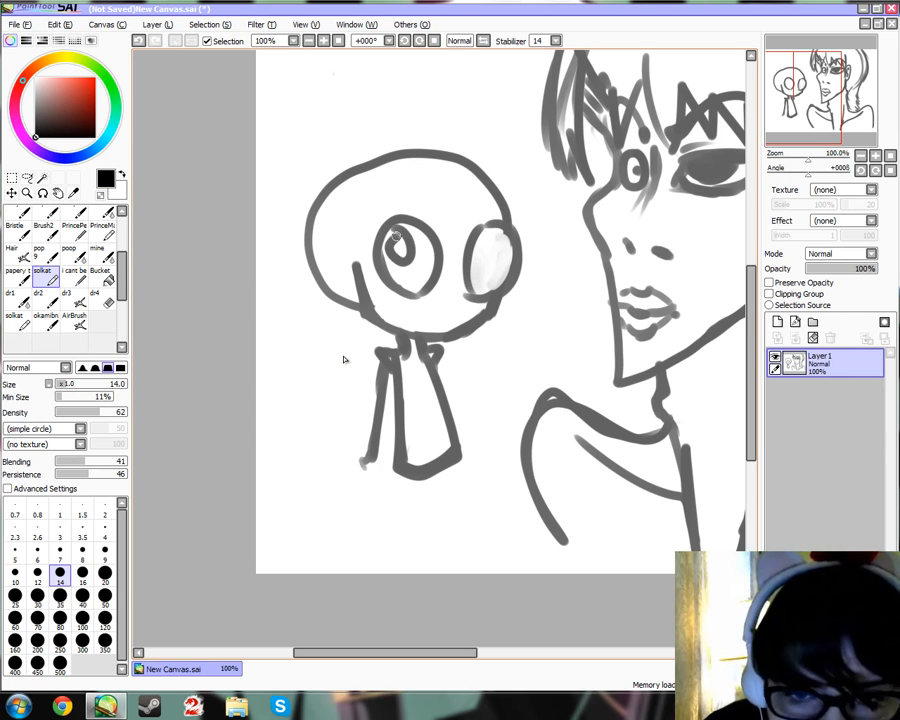
left_click_drag(419, 282, 420, 286)
mouse_move(484, 238)
left_mouse_down()
mouse_move(475, 248)
mouse_move(486, 237)
mouse_move(499, 282)
left_mouse_up()
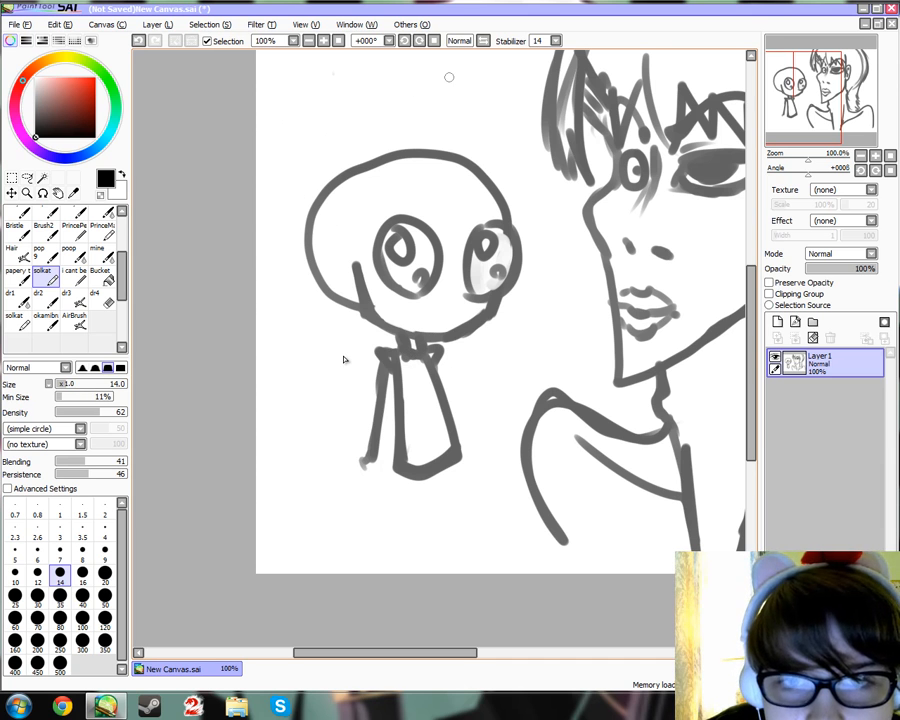
Draw two long spikes with bent tips, one rising above the head and one hanging behind it, plus a short straight mouth.
scroll(450, 140, "up", 3)
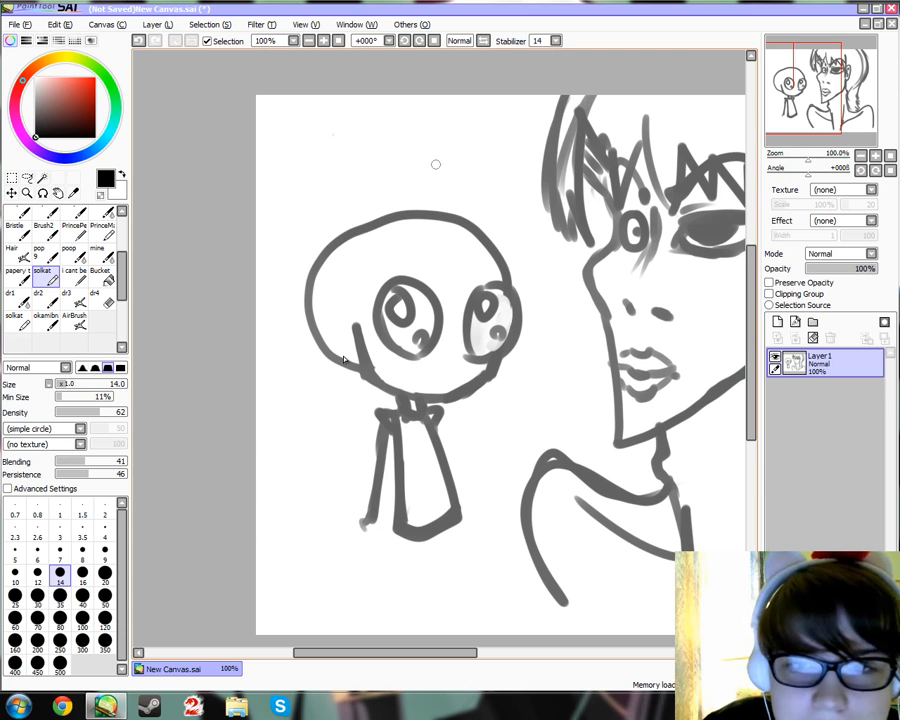
left_click_drag(416, 115, 491, 238)
left_click_drag(418, 117, 405, 180)
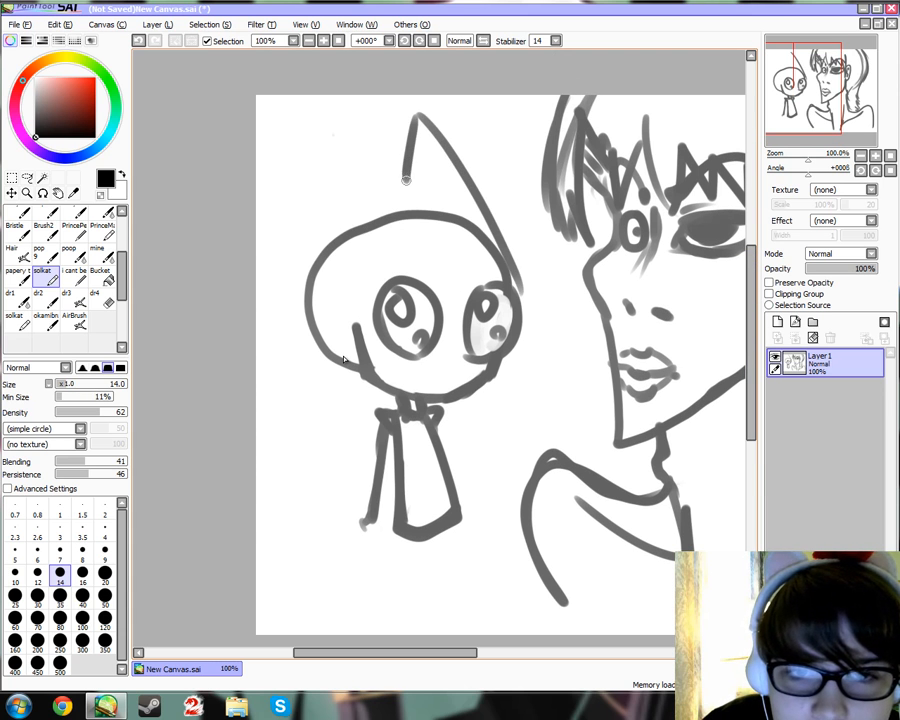
mouse_move(317, 267)
left_mouse_down()
mouse_move(283, 471)
mouse_move(330, 420)
mouse_move(283, 404)
left_mouse_up()
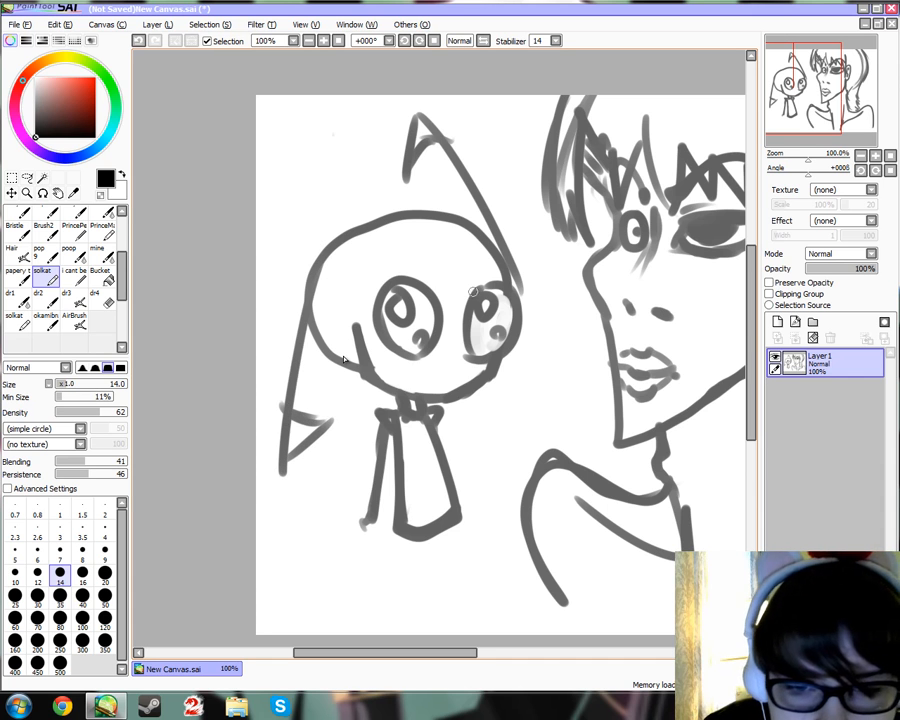
left_click_drag(408, 373, 449, 370)
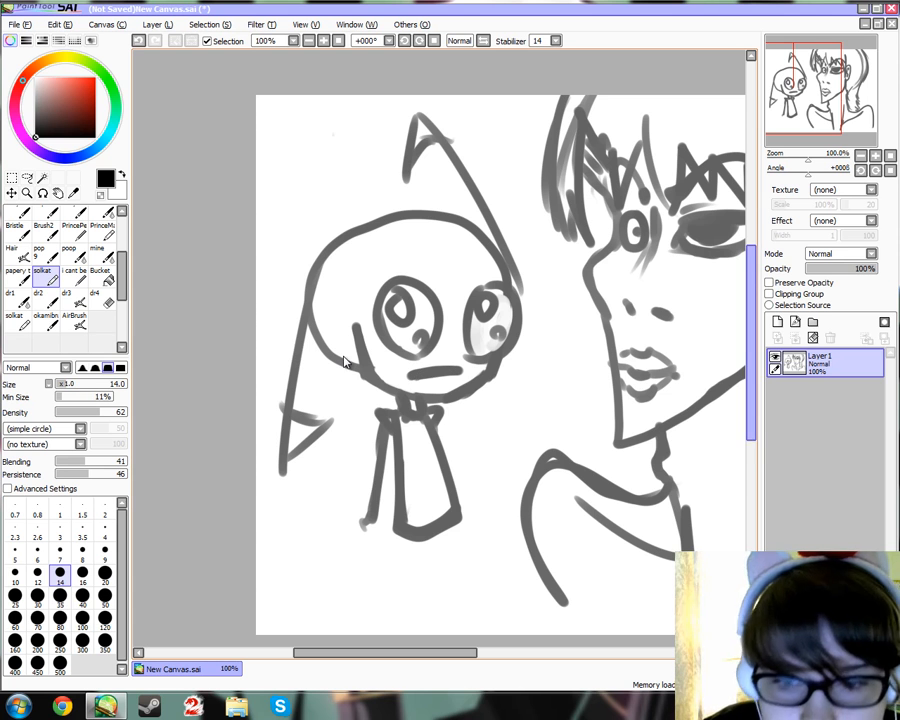
Draw the second arm, add hands to both arms, and fill the torso and sleeves with curved horizontal stripes.
scroll(577, 325, "down", 3)
mouse_move(400, 653)
left_mouse_down()
mouse_move(438, 653)
mouse_move(405, 653)
left_mouse_up()
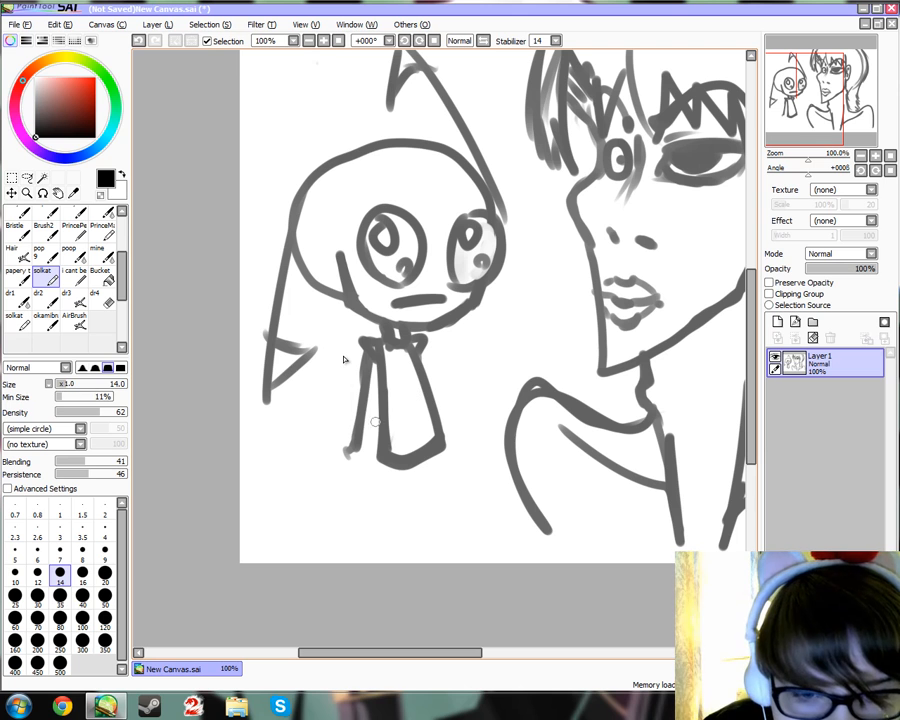
mouse_move(355, 421)
left_mouse_down()
mouse_move(375, 430)
mouse_move(340, 452)
mouse_move(335, 478)
mouse_move(372, 486)
mouse_move(371, 460)
left_mouse_up()
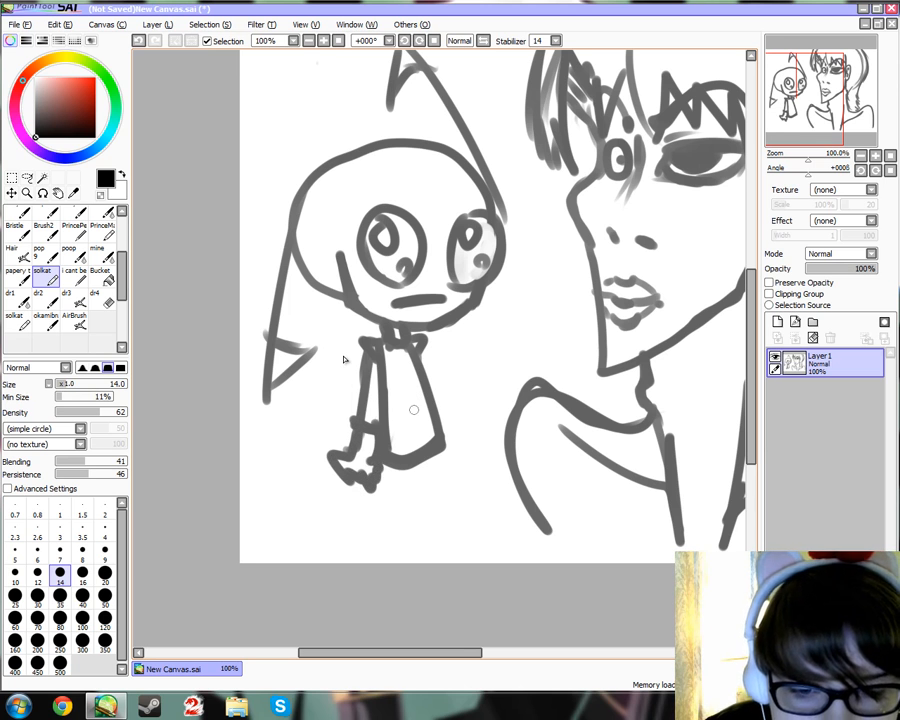
left_click_drag(368, 346, 420, 352)
left_click_drag(368, 368, 425, 373)
mouse_move(370, 395)
left_mouse_down()
mouse_move(471, 428)
mouse_move(453, 460)
mouse_move(440, 443)
left_mouse_up()
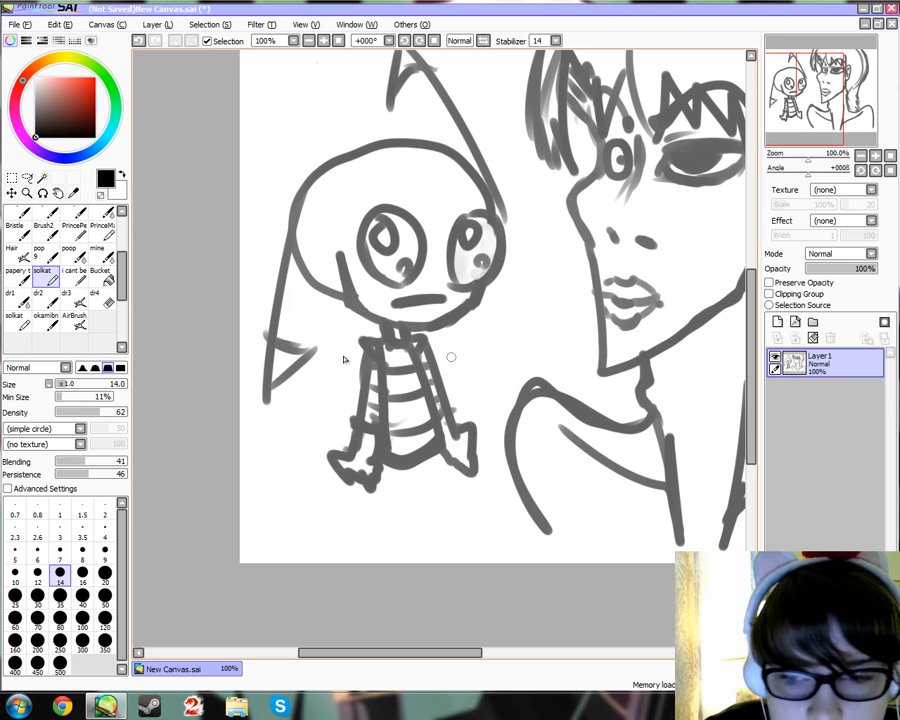
scroll(683, 333, "down", 2)
mouse_move(408, 393)
left_mouse_down()
mouse_move(412, 406)
mouse_move(391, 449)
mouse_move(411, 472)
left_mouse_up()
left_click_drag(434, 387, 442, 454)
key("ctrl+z")
key("ctrl+z")
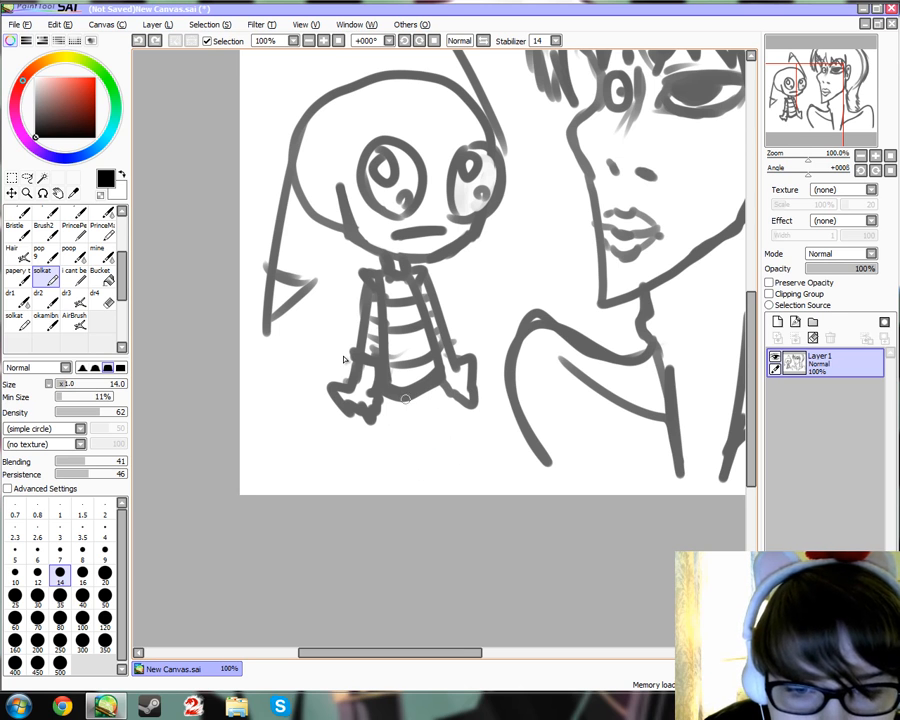
Sketch two thin legs with feet from the bottom of the torso down to the canvas edge.
left_click_drag(405, 398, 404, 436)
mouse_move(404, 443)
left_mouse_down()
mouse_move(390, 484)
mouse_move(413, 490)
left_mouse_up()
mouse_move(433, 389)
left_mouse_down()
mouse_move(446, 465)
mouse_move(466, 474)
mouse_move(458, 475)
left_mouse_up()
mouse_move(403, 399)
left_mouse_down()
mouse_move(405, 444)
mouse_move(404, 418)
mouse_move(400, 489)
left_mouse_up()
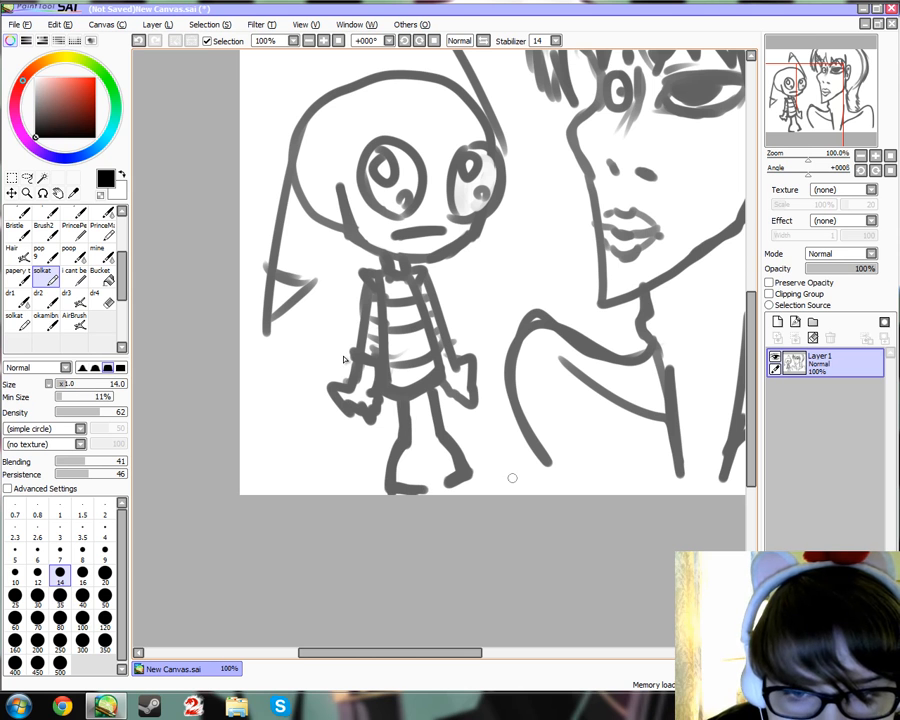
scroll(343, 358, "down", 3)
scroll(343, 360, "down", 1)
scroll(343, 360, "up", 5)
left_click_drag(426, 652, 485, 652)
scroll(343, 362, "down", 2)
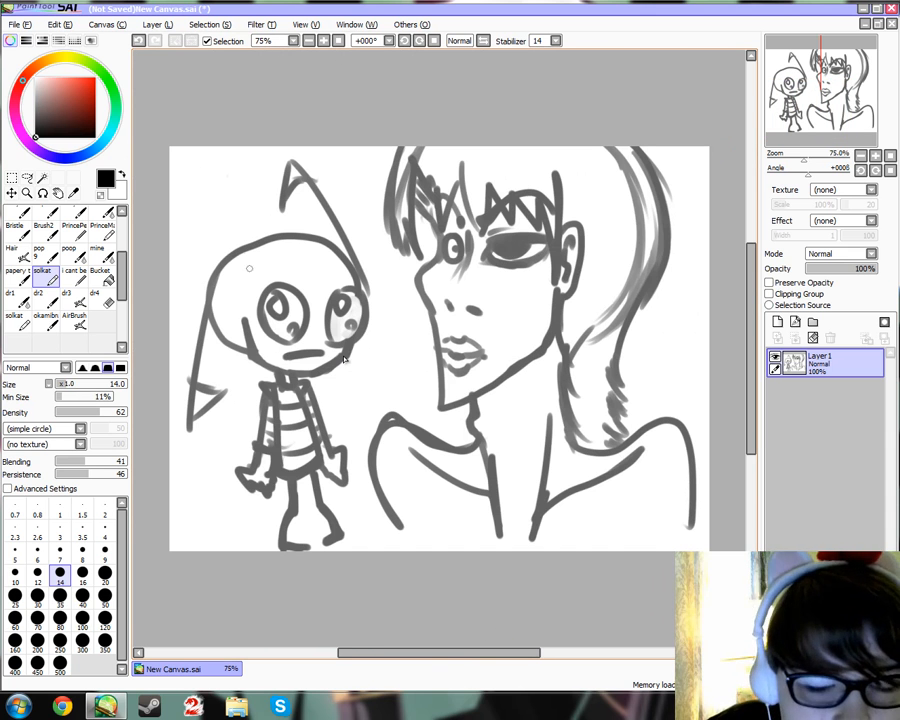
mouse_move(445, 652)
left_mouse_down()
mouse_move(455, 652)
mouse_move(446, 652)
left_mouse_up()
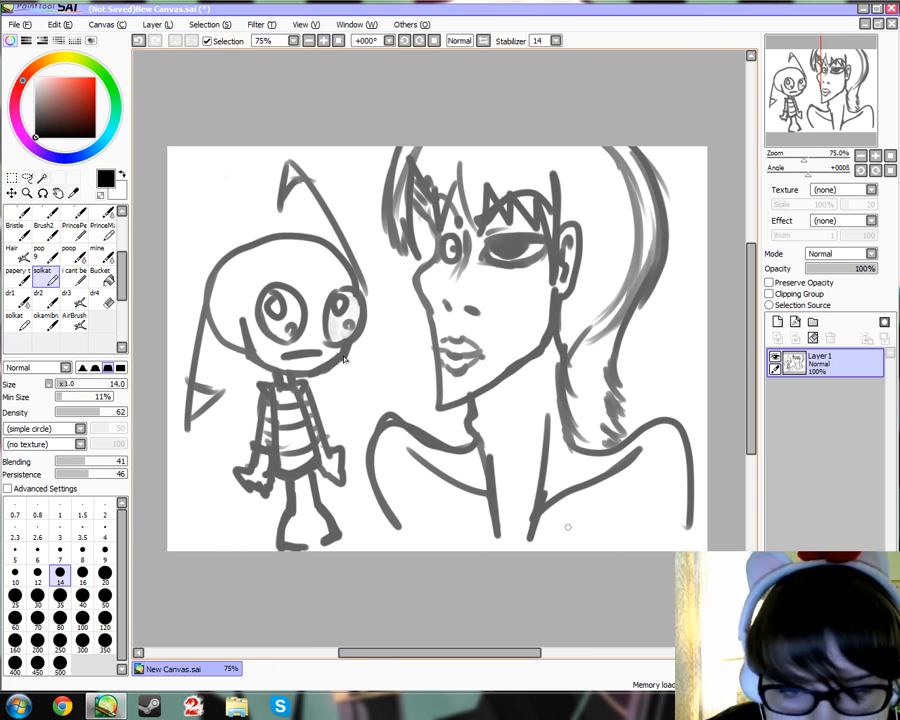